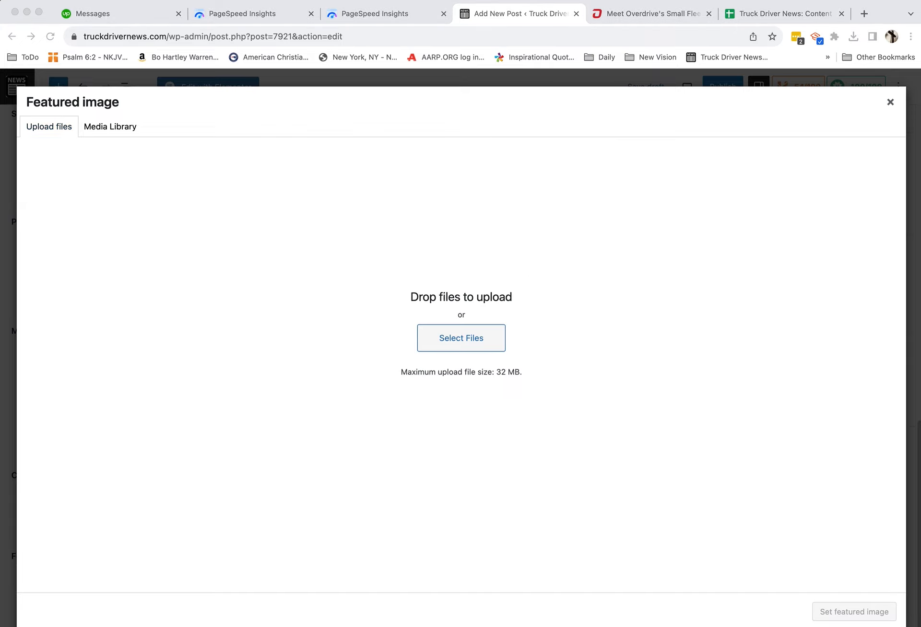
Upload How-Owner-Operators-Can-Thrive-Amid-Rising-Operating-Costs.webp and set its alt text to "How Owner-Operators Can Thrive Amid Rising Operating Costs".
{"action": "left_click_drag", "start_coordinate": [920, 369], "coordinate": [433, 306]}
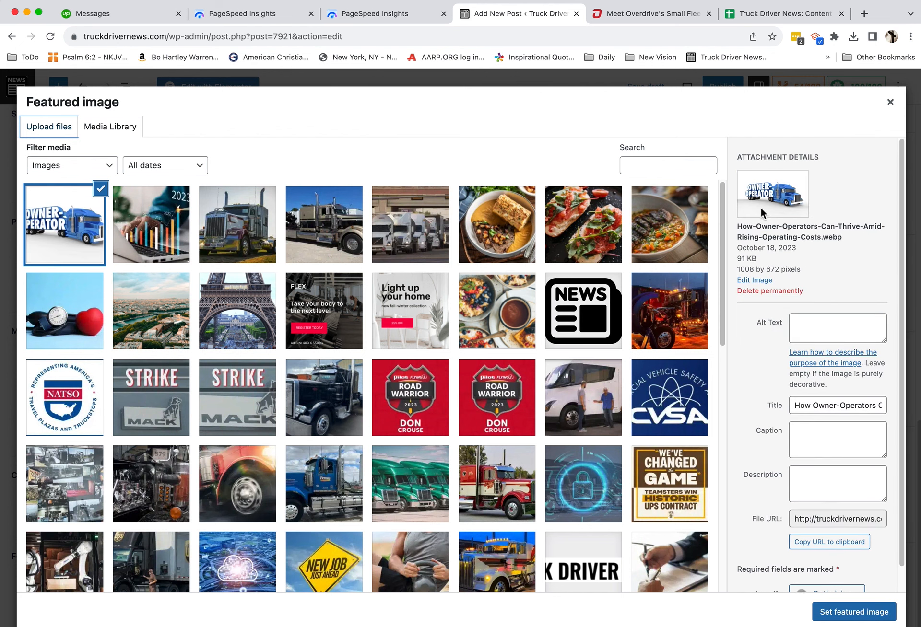
{"action": "scroll", "coordinate": [752, 355], "scroll_direction": "down", "scroll_amount": 1}
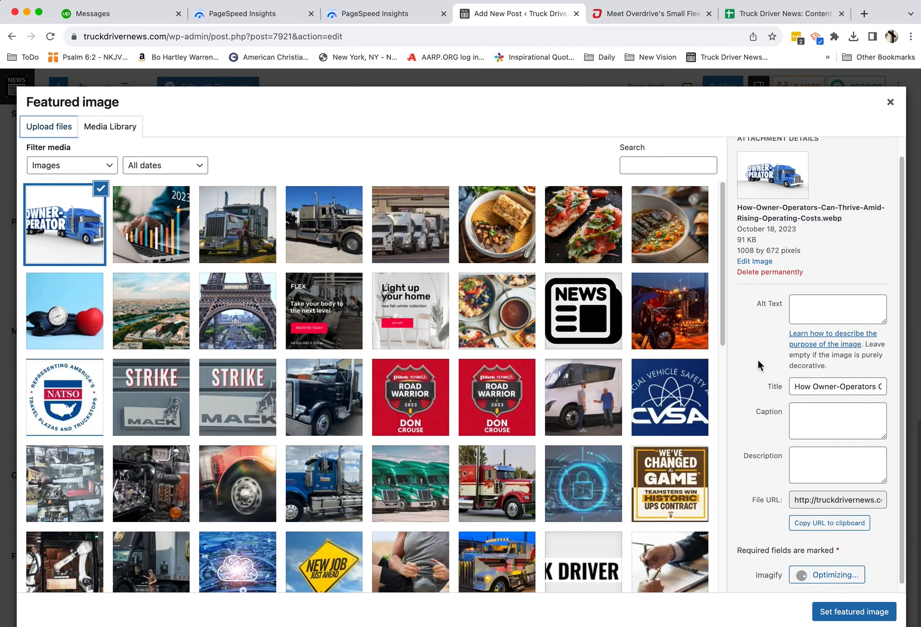
{"action": "scroll", "coordinate": [778, 462], "scroll_direction": "down", "scroll_amount": 1}
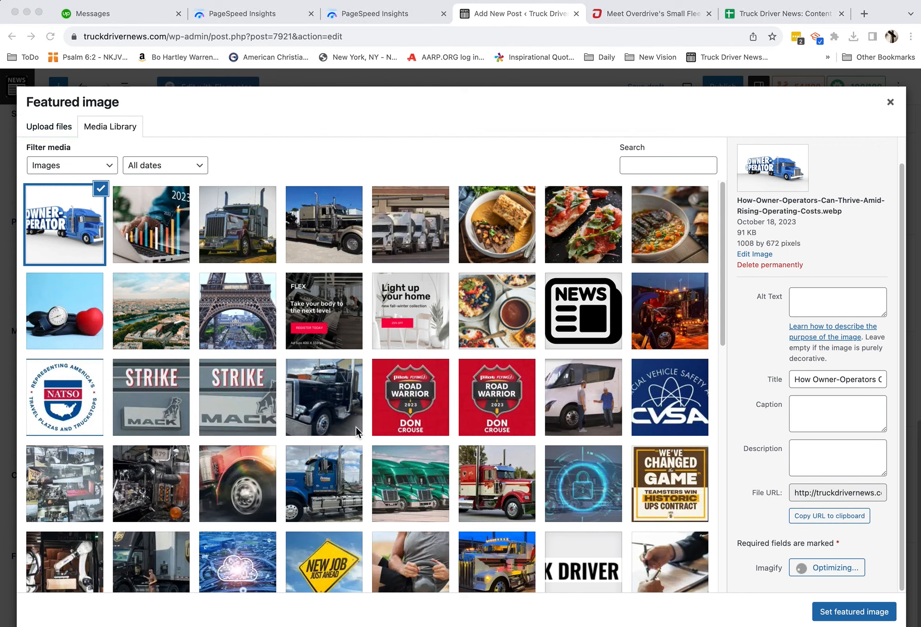
{"action": "left_click", "coordinate": [799, 305]}
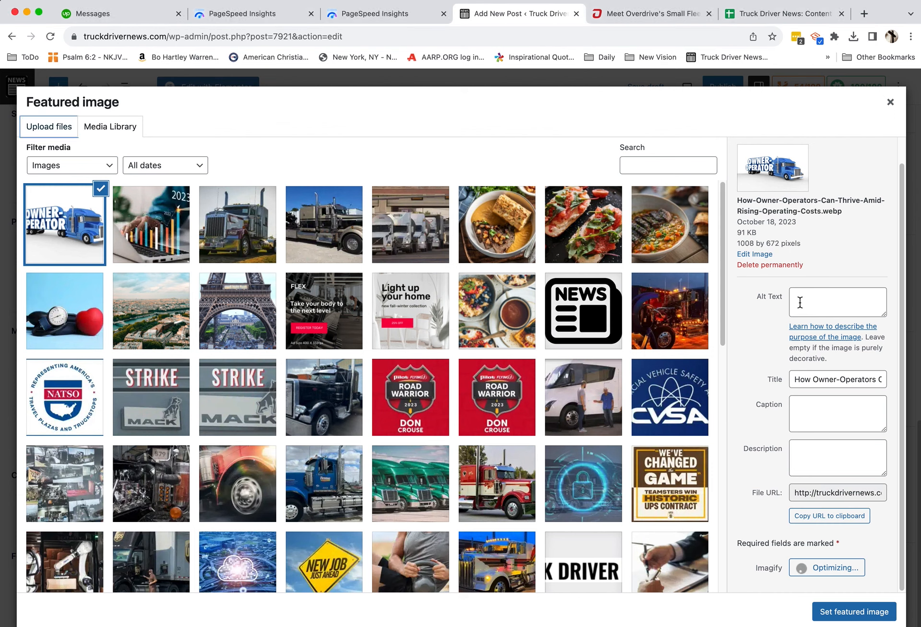
{"action": "left_click", "coordinate": [800, 302]}
{"action": "type", "text": "How Owner-Operators Can Thrive Amid Rising Operating Costs"}
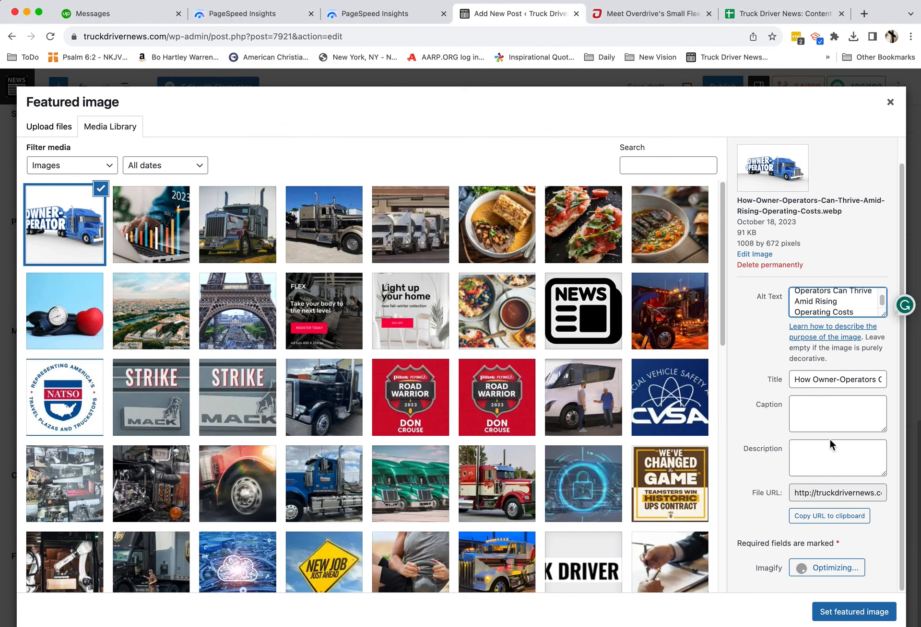
Enter "How Owner-Operators Can Thrive Amid Rising Operating Costs" as the image description and set the image as the post's featured image.
{"action": "left_click", "coordinate": [833, 457]}
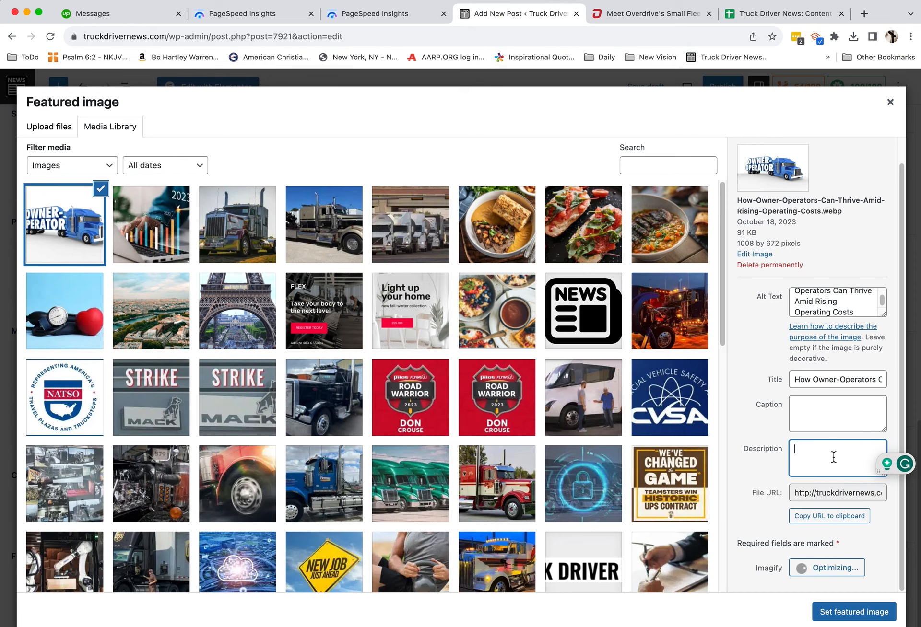
{"action": "type", "text": "How Owner-Operators Can Thrive Amid Rising Operating Costs"}
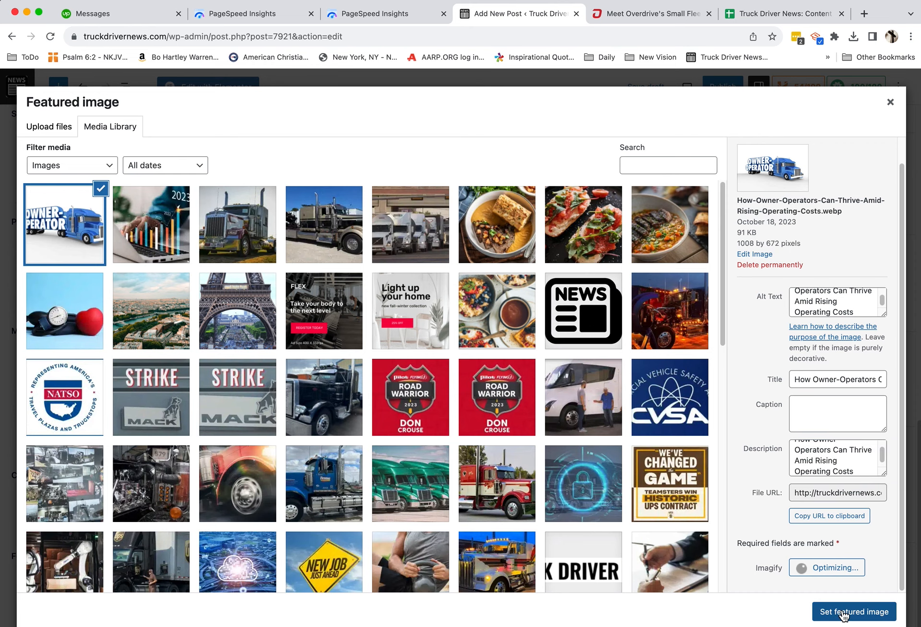
{"action": "left_click", "coordinate": [843, 614]}
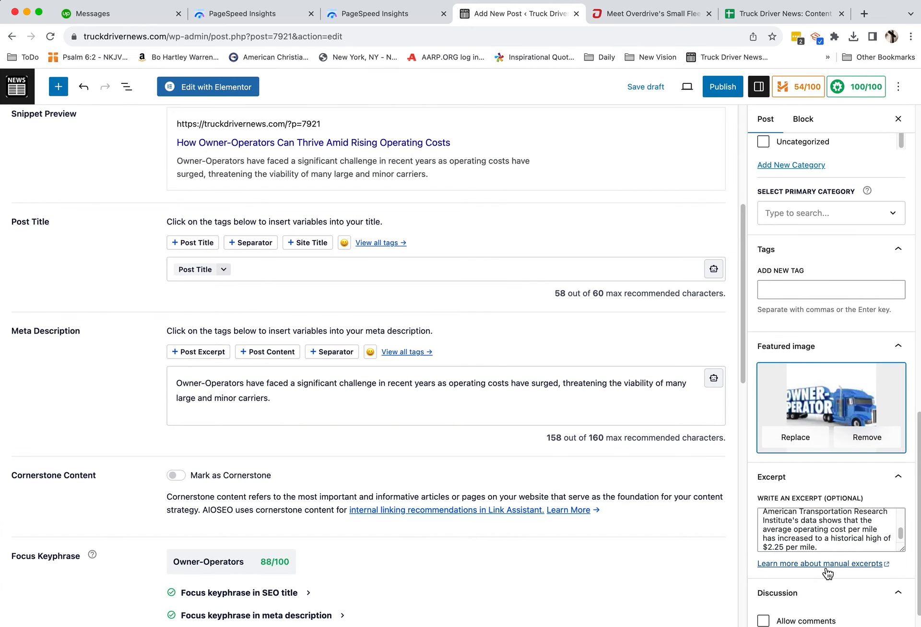
Review the post's general SEO fields, display settings and summary before publishing.
{"action": "scroll", "coordinate": [828, 574], "scroll_direction": "down", "scroll_amount": 2}
{"action": "scroll", "coordinate": [646, 539], "scroll_direction": "down", "scroll_amount": 8}
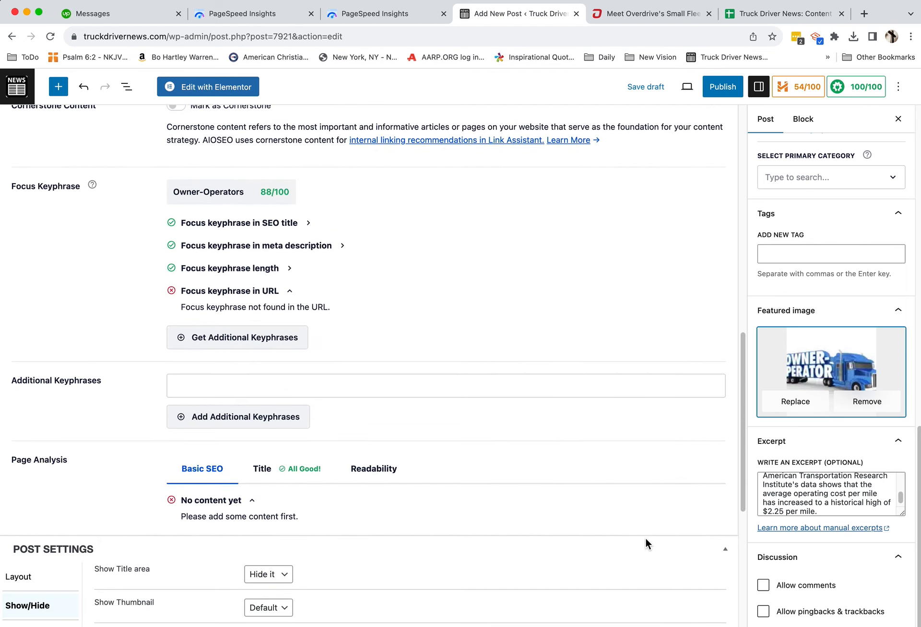
{"action": "scroll", "coordinate": [646, 539], "scroll_direction": "down", "scroll_amount": 3}
{"action": "scroll", "coordinate": [645, 539], "scroll_direction": "down", "scroll_amount": 4}
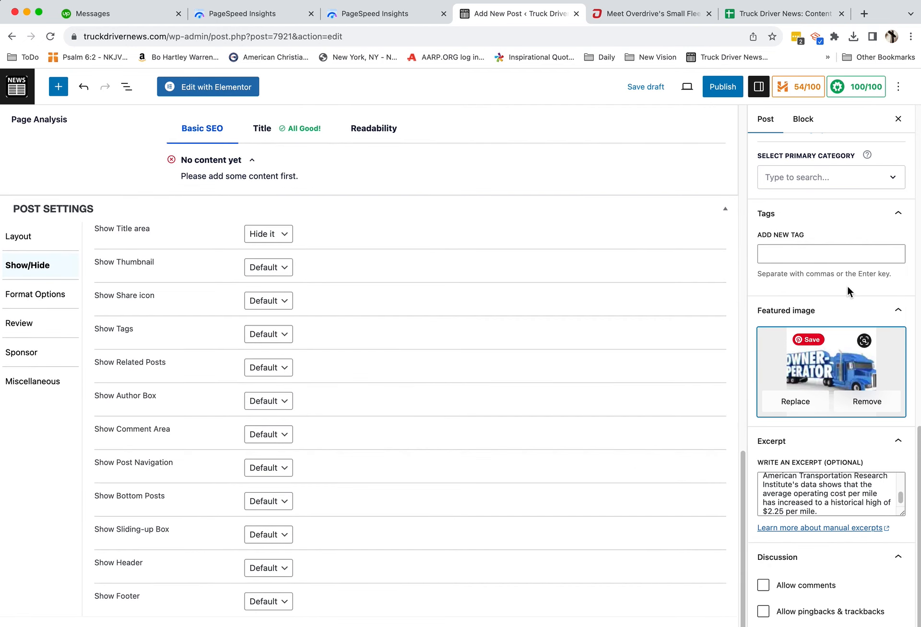
{"action": "scroll", "coordinate": [847, 284], "scroll_direction": "up", "scroll_amount": 15}
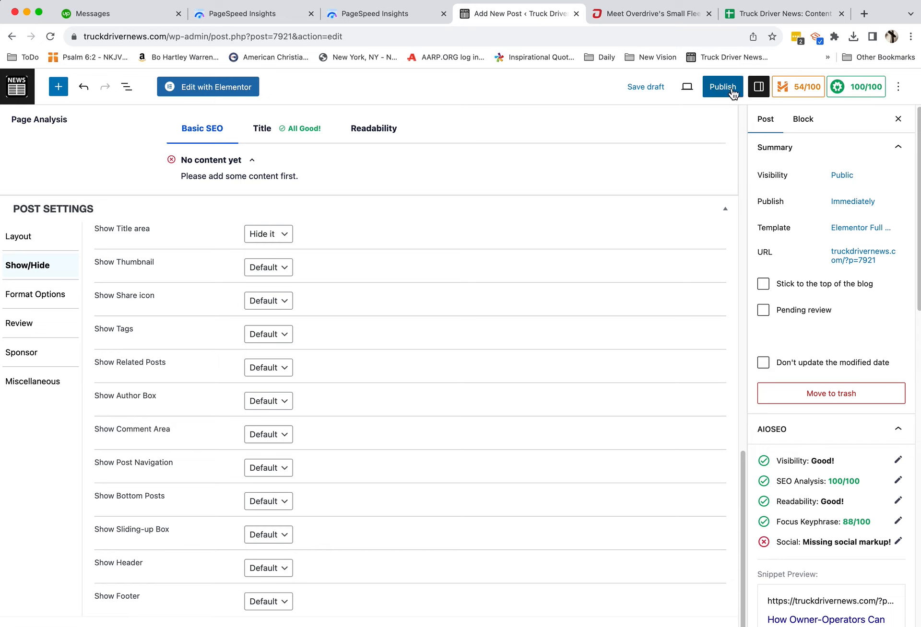
{"action": "scroll", "coordinate": [467, 214], "scroll_direction": "up", "scroll_amount": 10}
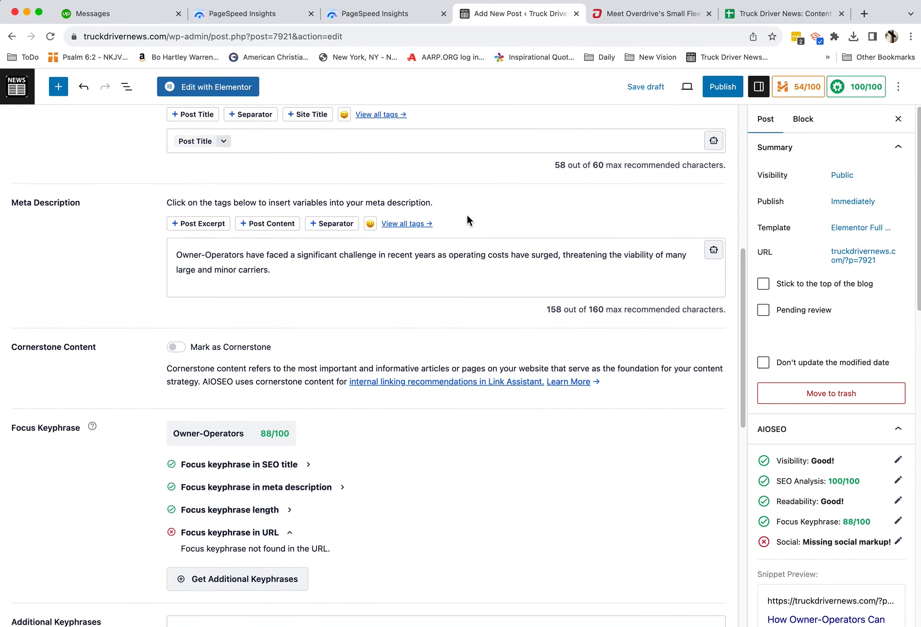
{"action": "scroll", "coordinate": [467, 214], "scroll_direction": "up", "scroll_amount": 5}
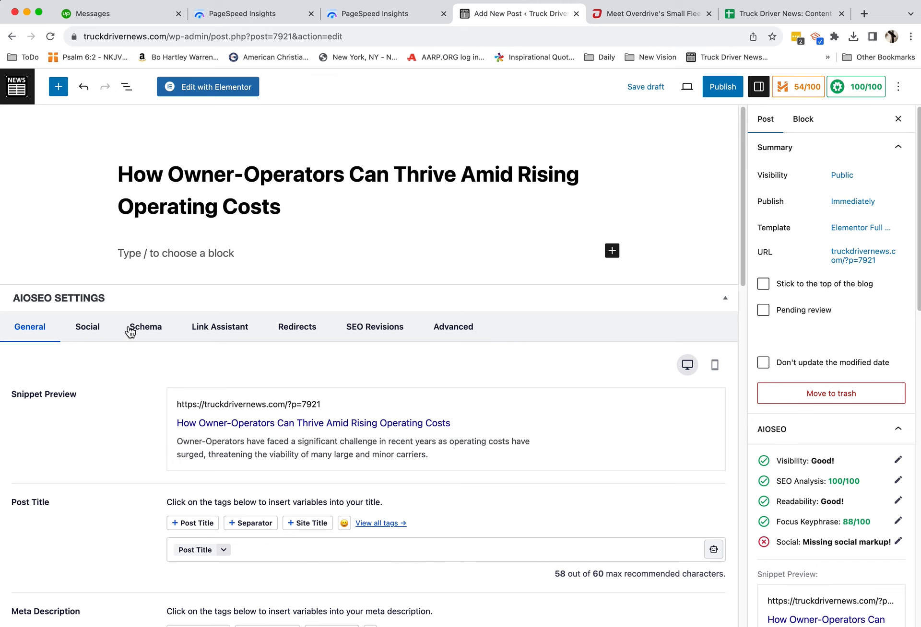
Check the post's AIOSEO Social, Schema, Link Assistant, Redirects and SEO Revisions settings.
{"action": "left_click", "coordinate": [87, 331]}
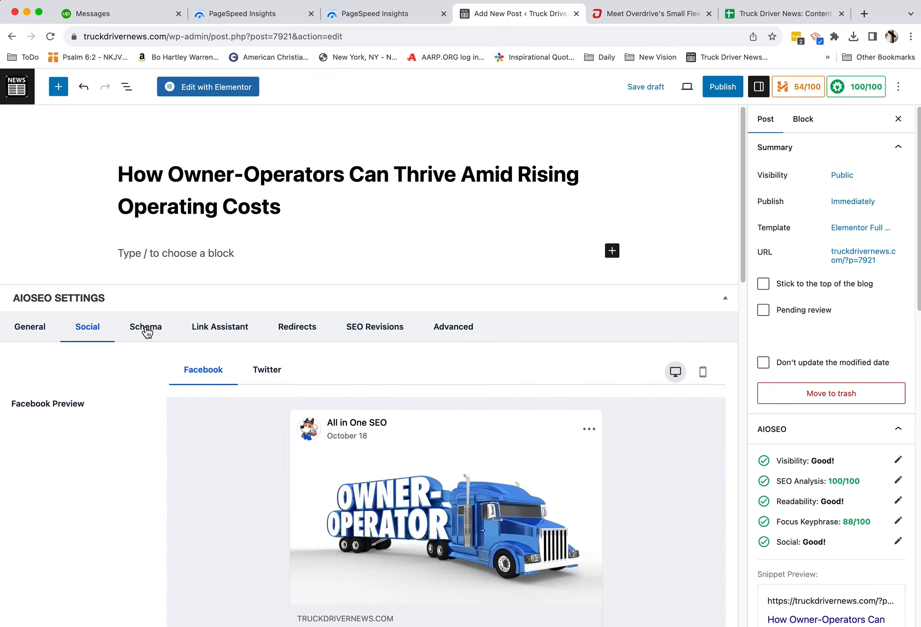
{"action": "left_click", "coordinate": [146, 331]}
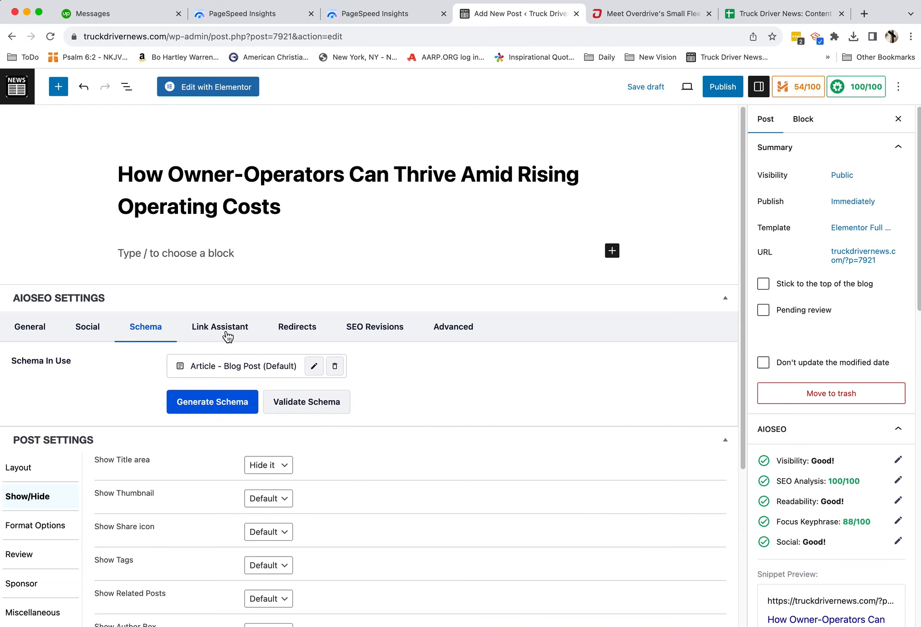
{"action": "left_click", "coordinate": [227, 333]}
{"action": "left_click", "coordinate": [301, 334]}
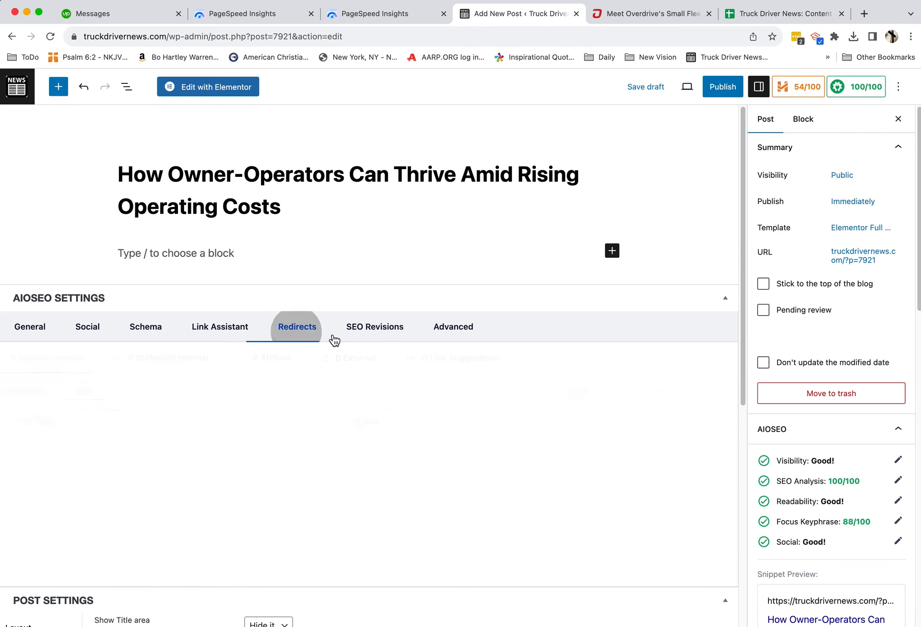
{"action": "left_click", "coordinate": [380, 340]}
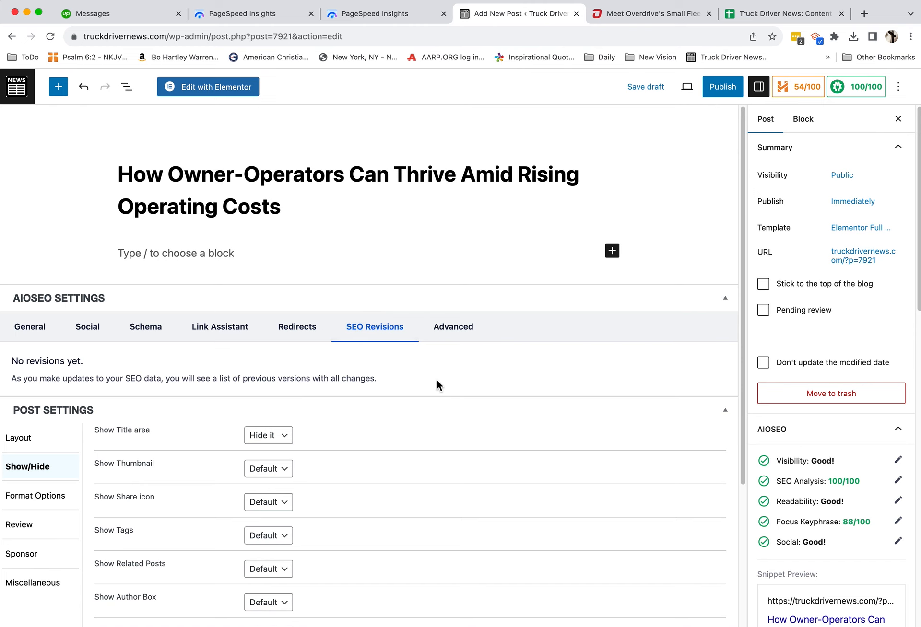
Turn off the default robots settings in the post's advanced AIOSEO options.
{"action": "left_click", "coordinate": [462, 332]}
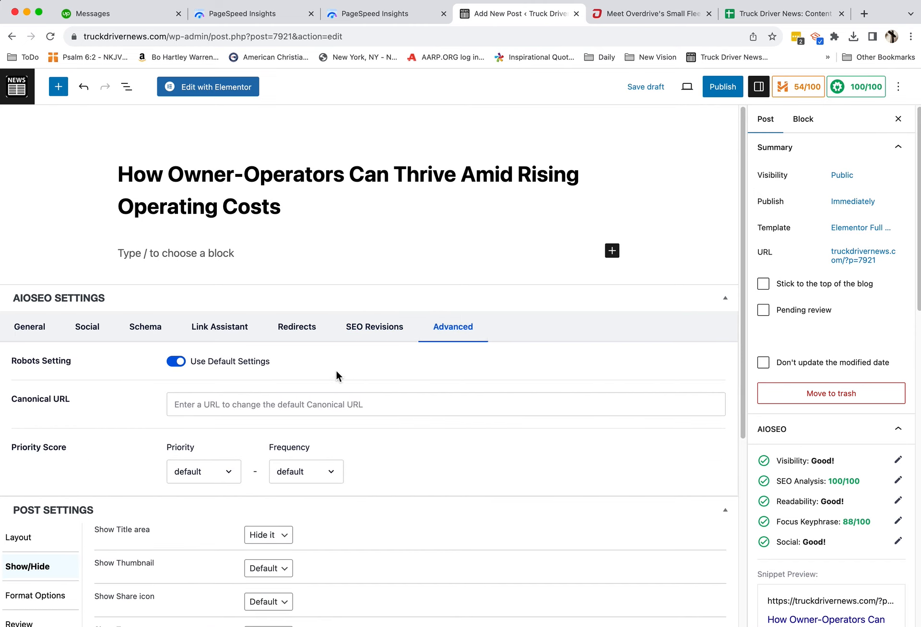
{"action": "scroll", "coordinate": [333, 371], "scroll_direction": "down", "scroll_amount": 1}
{"action": "left_click", "coordinate": [176, 343]}
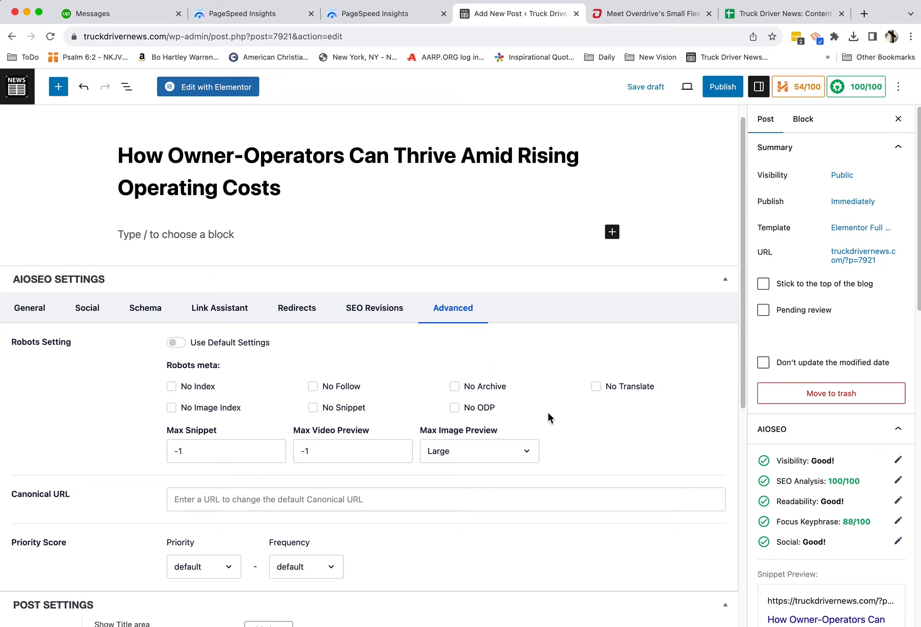
Publish the post "How Owner-Operators Can Thrive Amid Rising Operating Costs" immediately with public visibility.
{"action": "left_click", "coordinate": [728, 95]}
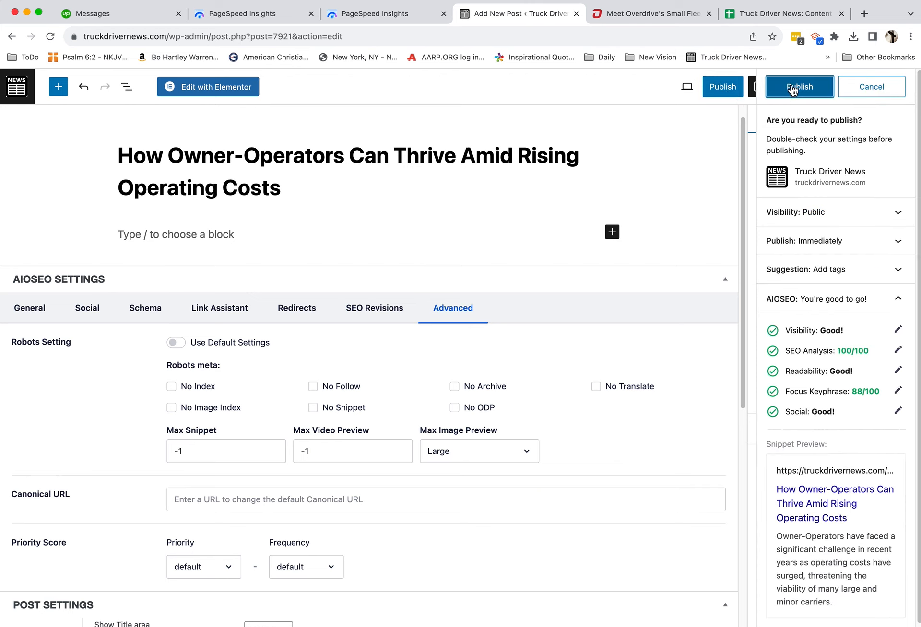
{"action": "left_click", "coordinate": [791, 88]}
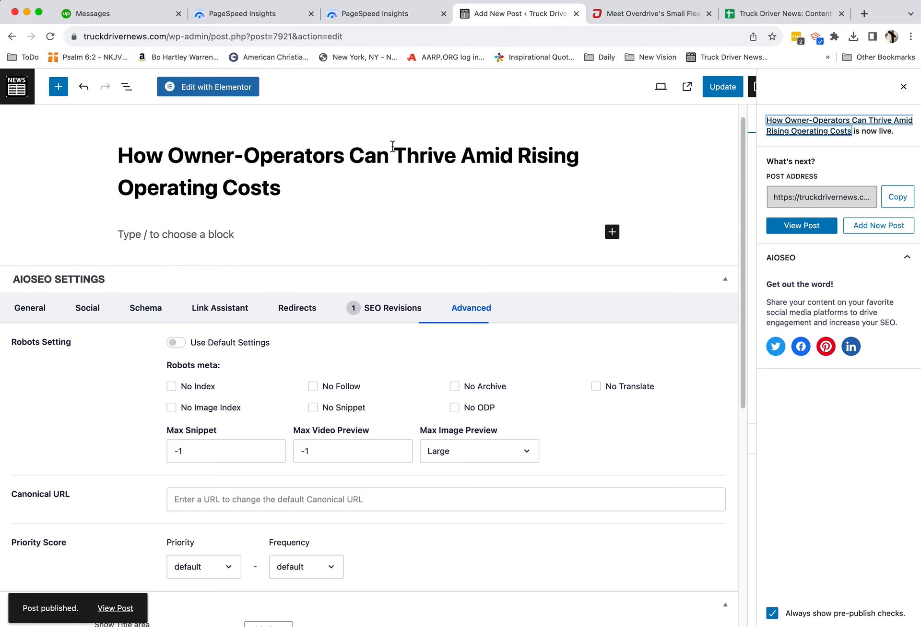
Open the post in Elementor and insert the saved template JD Single Post Insert, applying its page settings too.
{"action": "scroll", "coordinate": [111, 139], "scroll_direction": "up", "scroll_amount": 1}
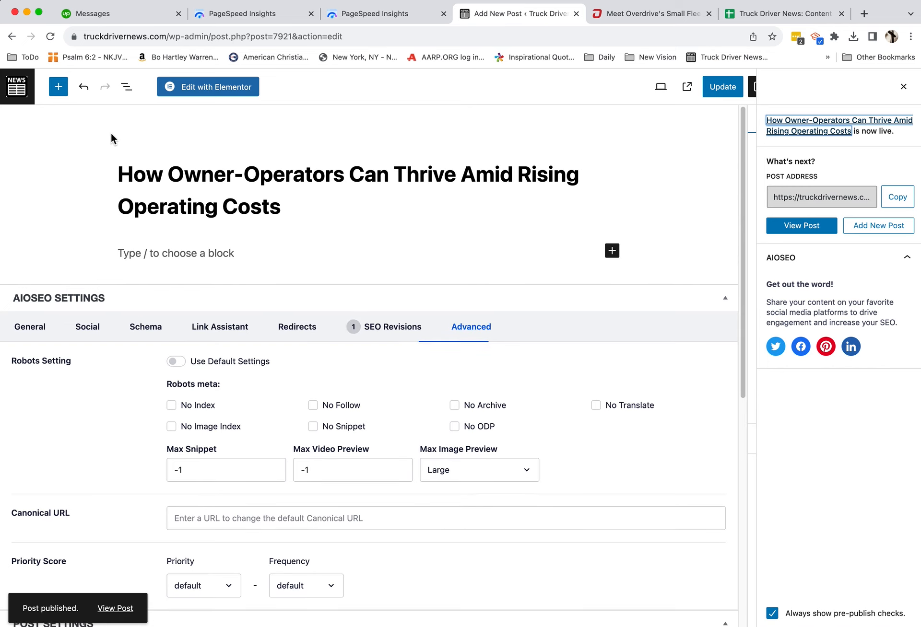
{"action": "left_click", "coordinate": [225, 88]}
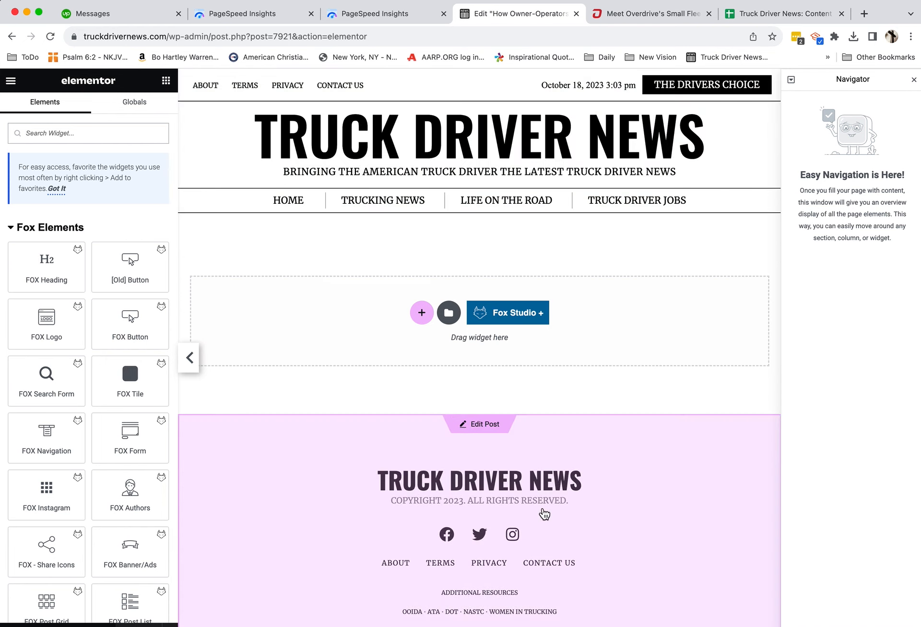
{"action": "left_click", "coordinate": [449, 314]}
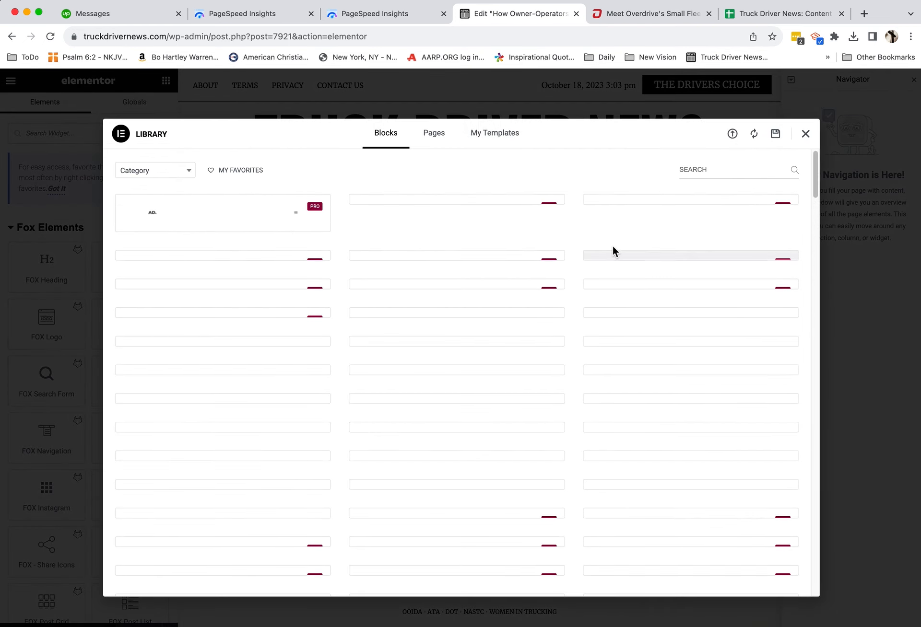
{"action": "left_click", "coordinate": [491, 140]}
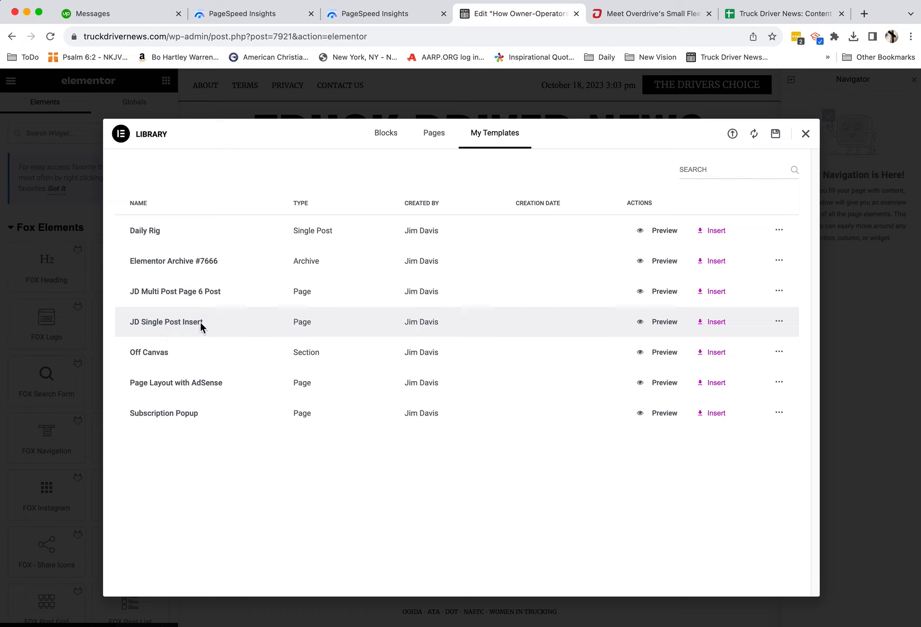
{"action": "left_click", "coordinate": [717, 323]}
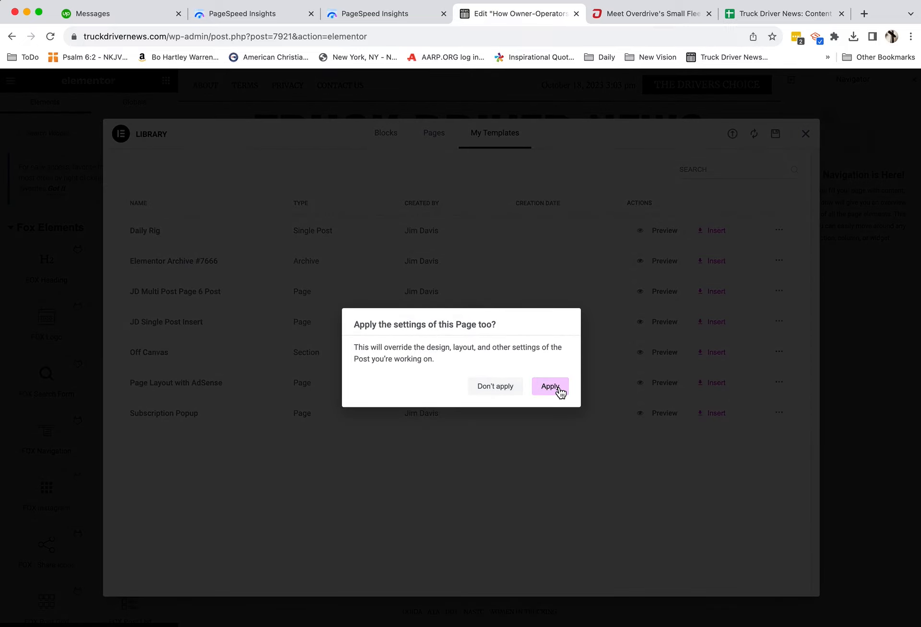
{"action": "left_click", "coordinate": [550, 387]}
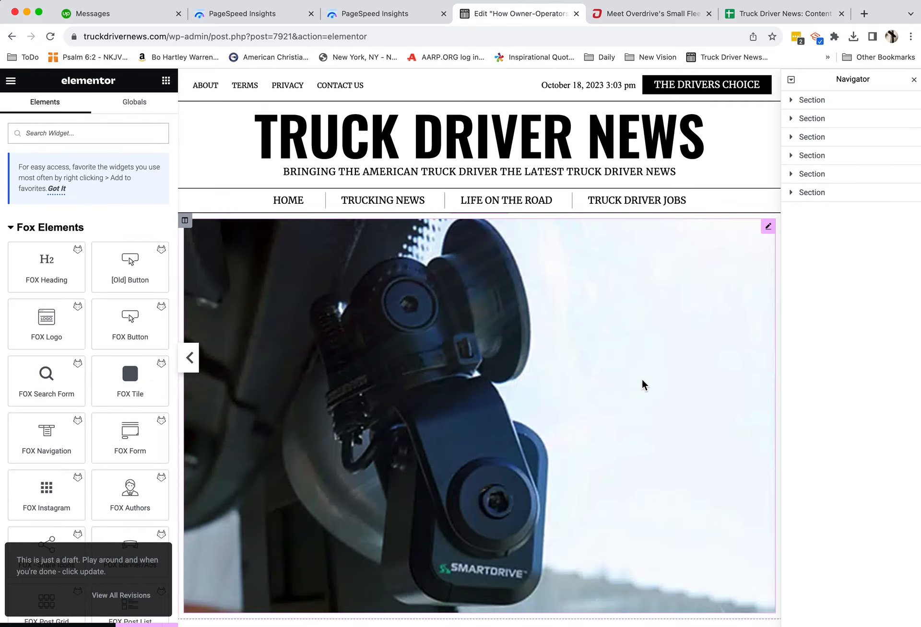
Replace the template's main image with the blue Owner-Operator truck image from the media library.
{"action": "left_click", "coordinate": [769, 227]}
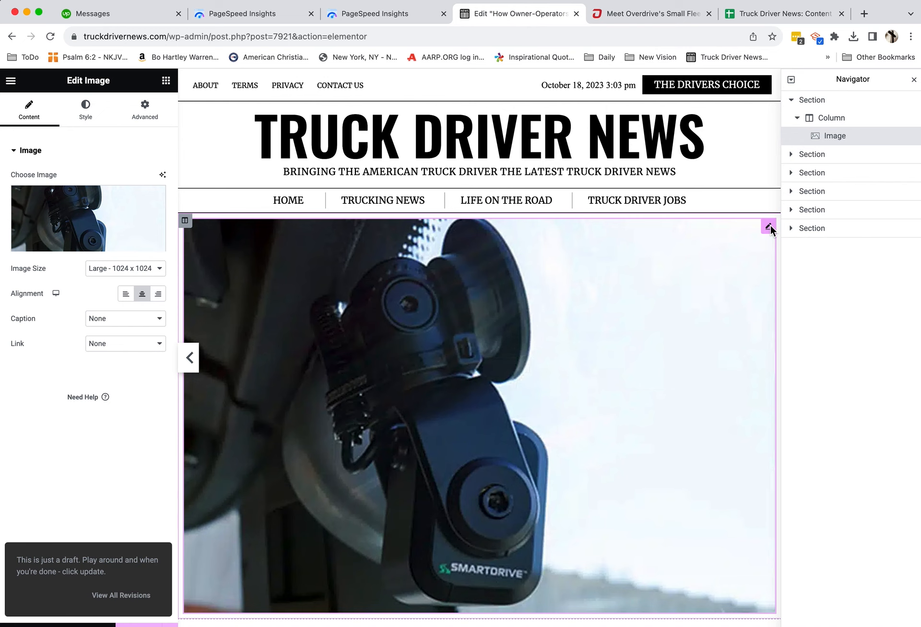
{"action": "left_click", "coordinate": [89, 223]}
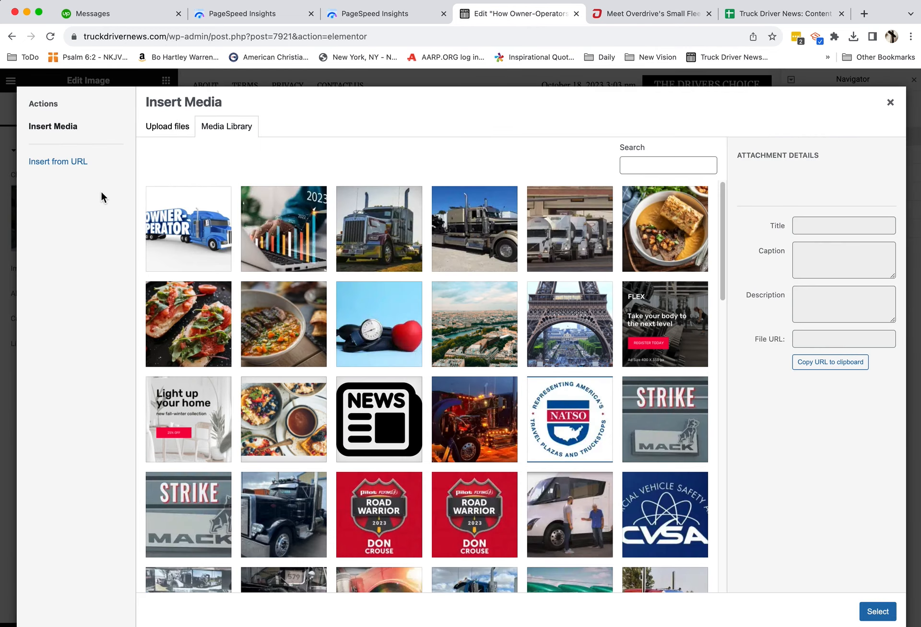
{"action": "left_click", "coordinate": [197, 231]}
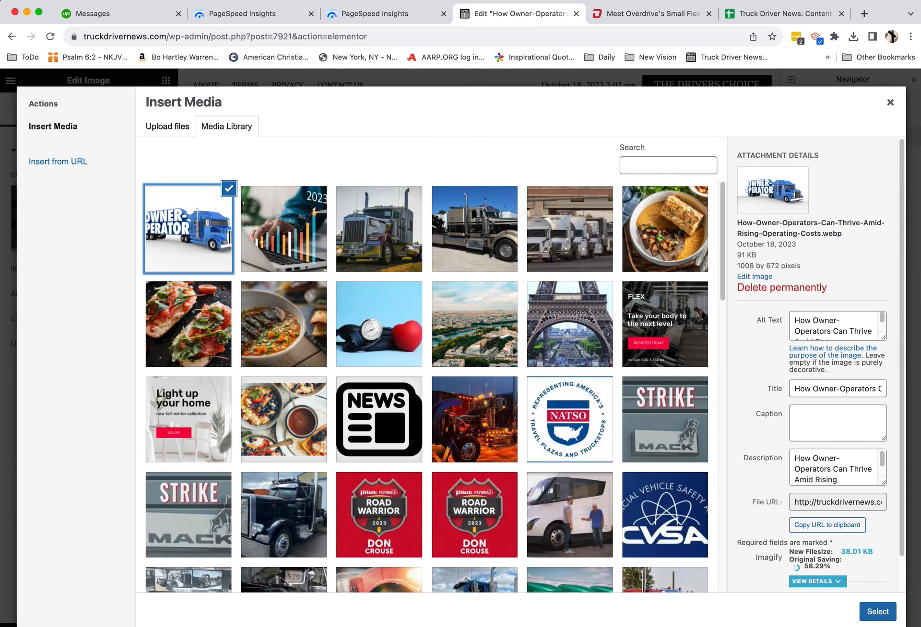
{"action": "left_click", "coordinate": [884, 615]}
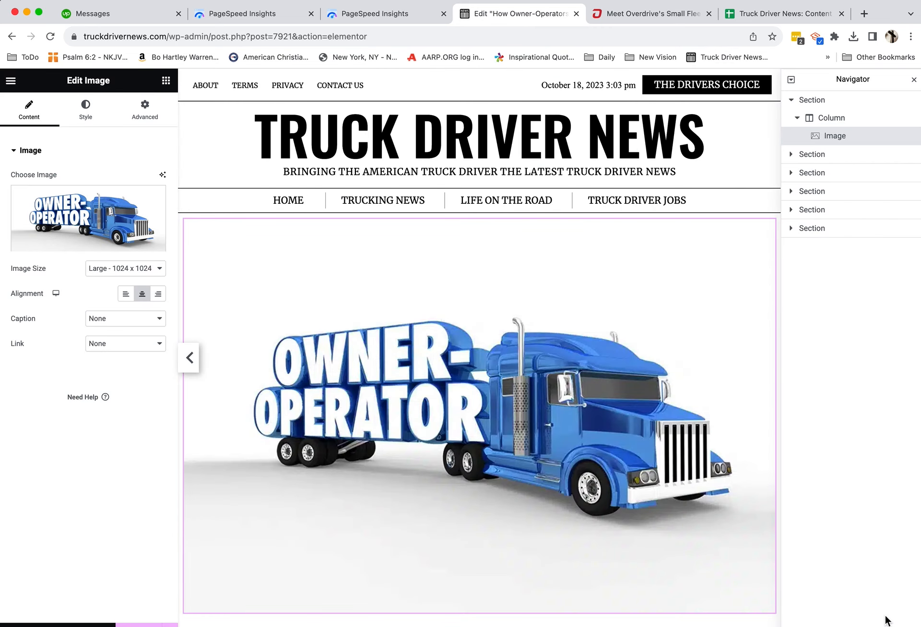
Open the text block about driver-facing cameras below the main image for editing.
{"action": "scroll", "coordinate": [478, 495], "scroll_direction": "down", "scroll_amount": 5}
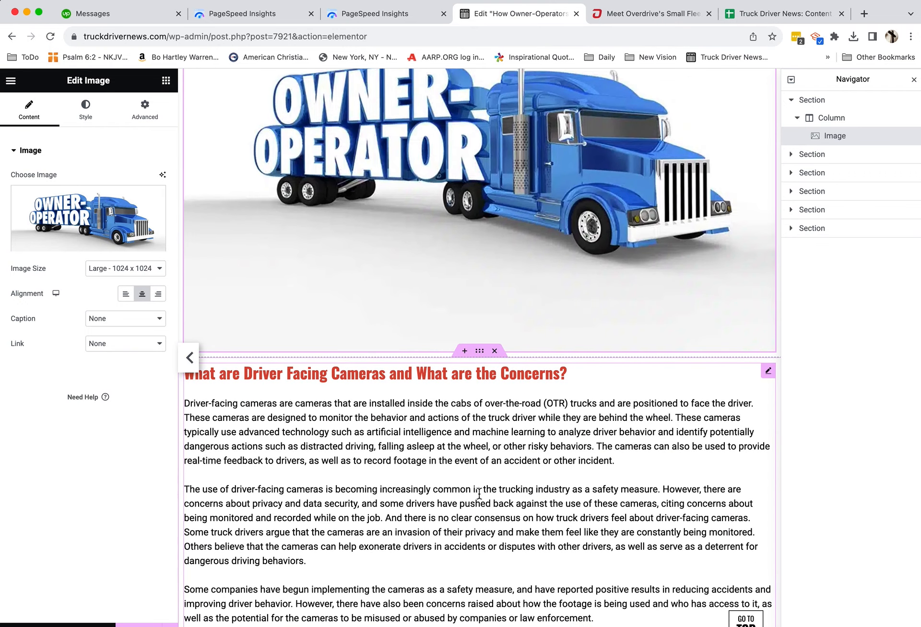
{"action": "left_click", "coordinate": [277, 451]}
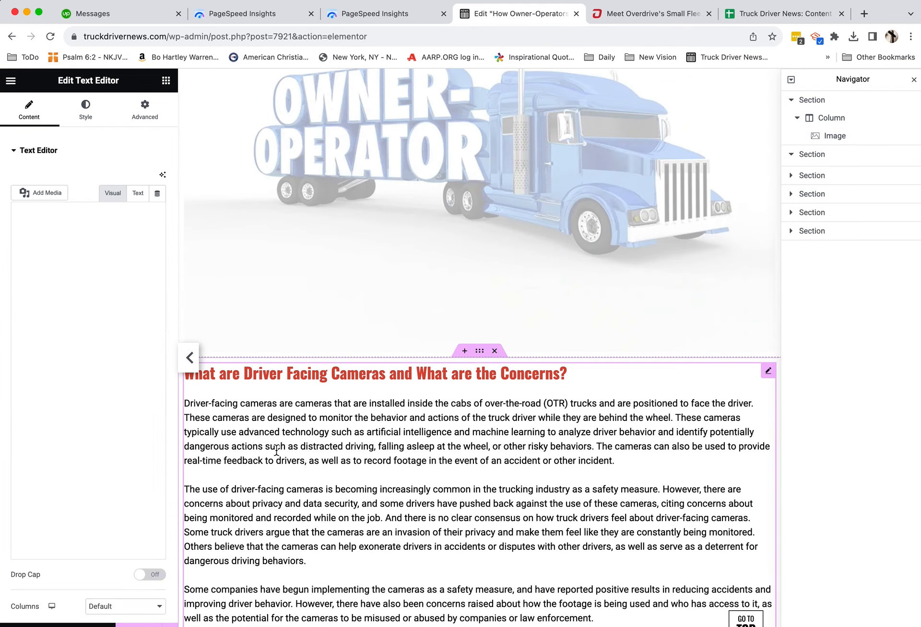
{"action": "scroll", "coordinate": [241, 425], "scroll_direction": "down", "scroll_amount": 1}
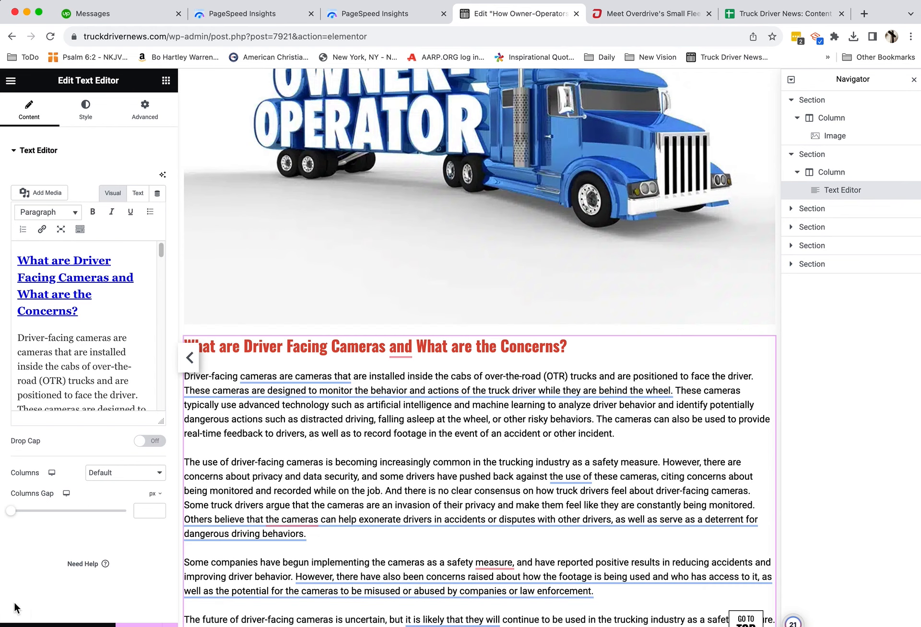
Replace the text block's driver-facing cameras heading with the post title "How Owner-Operators Can Thrive Amid Rising Operating Costs".
{"action": "left_click", "coordinate": [11, 624]}
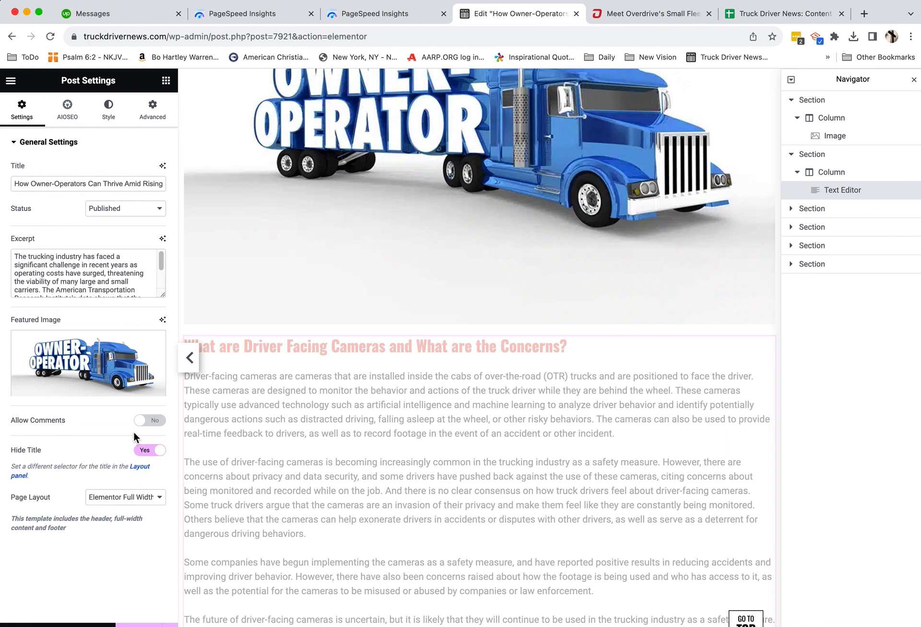
{"action": "triple_click", "coordinate": [84, 186]}
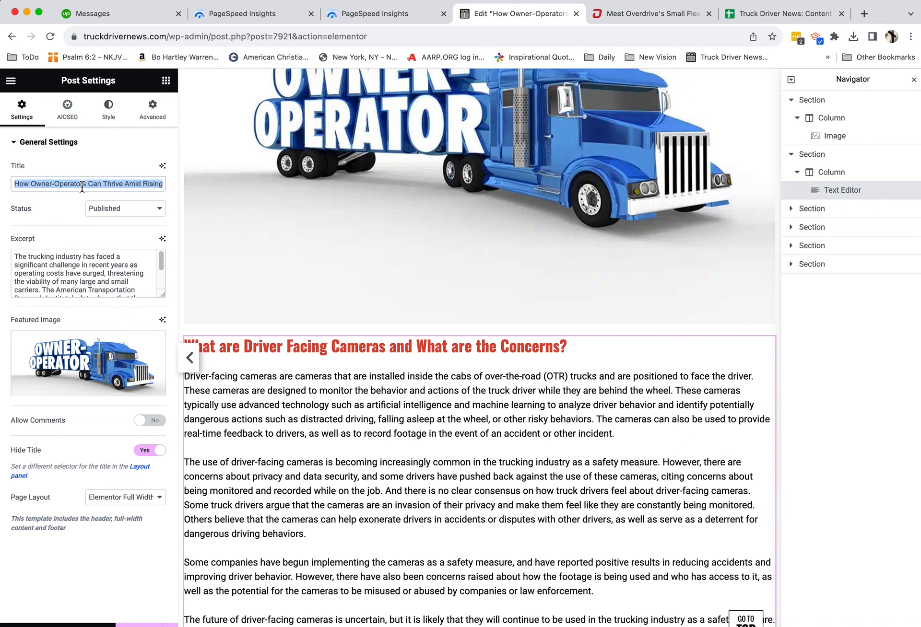
{"action": "left_click", "coordinate": [252, 426]}
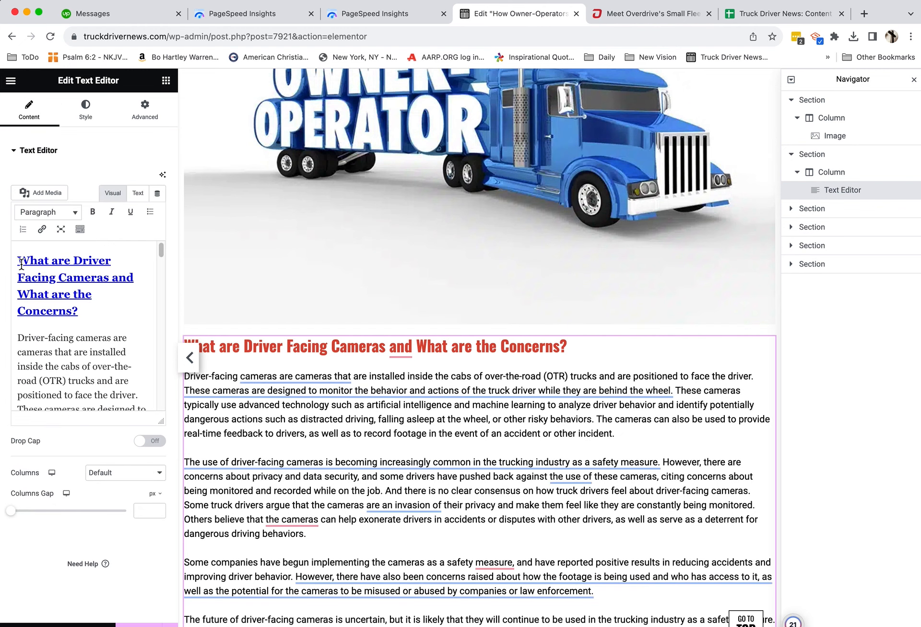
{"action": "triple_click", "coordinate": [21, 263]}
{"action": "type", "text": "How Owner-Operators Can Thrive Amid Rising Operating Costs"}
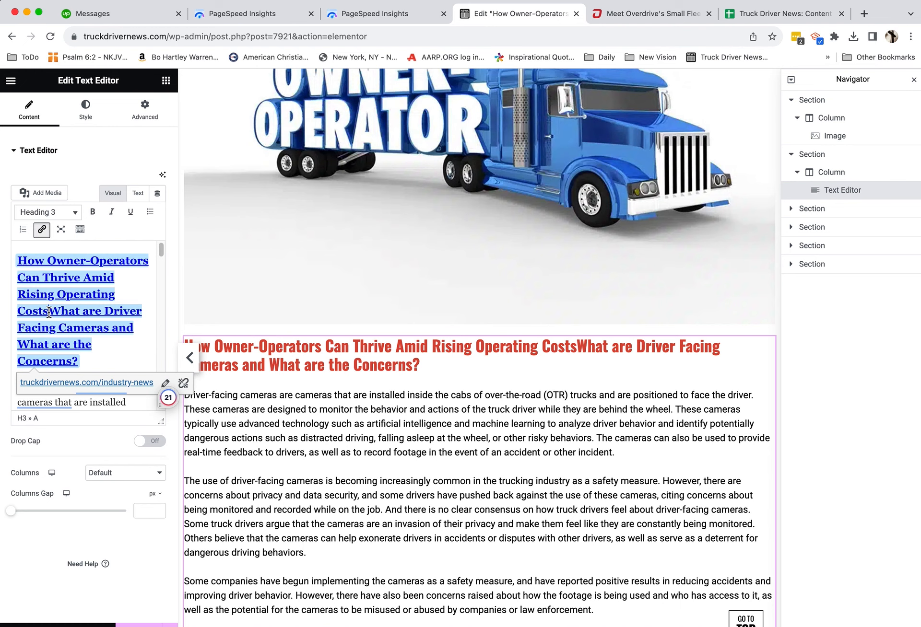
{"action": "left_click_drag", "start_coordinate": [49, 313], "coordinate": [78, 357]}
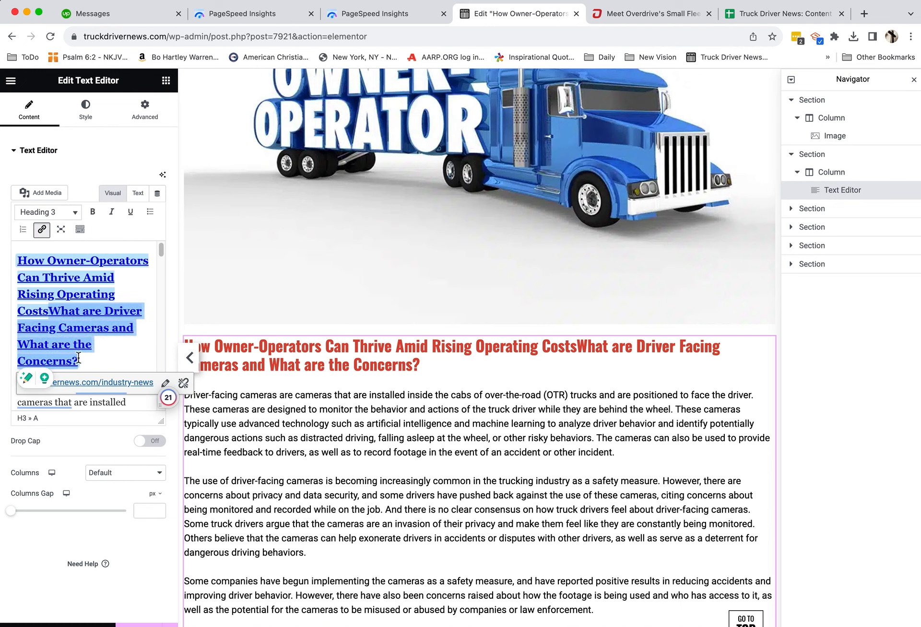
{"action": "key", "text": "BackSpace"}
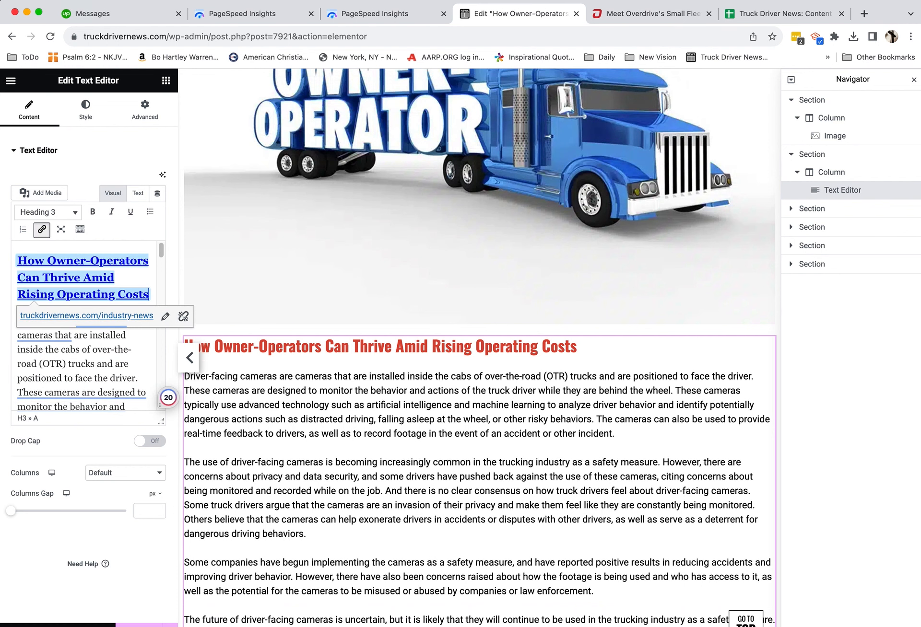
Preview the post in the browser and copy its web address without the preview parameters.
{"action": "left_click", "coordinate": [102, 598]}
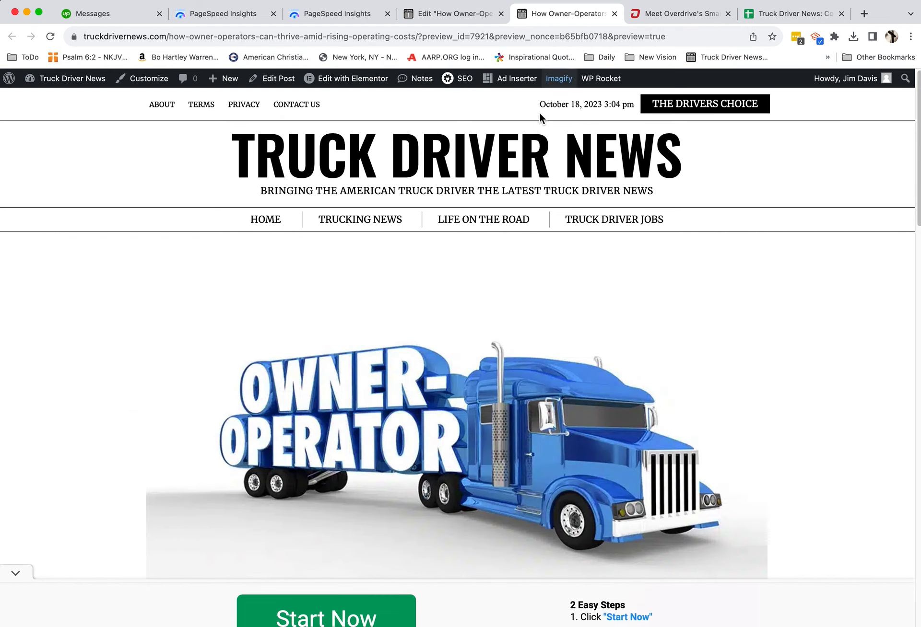
{"action": "left_click", "coordinate": [416, 40]}
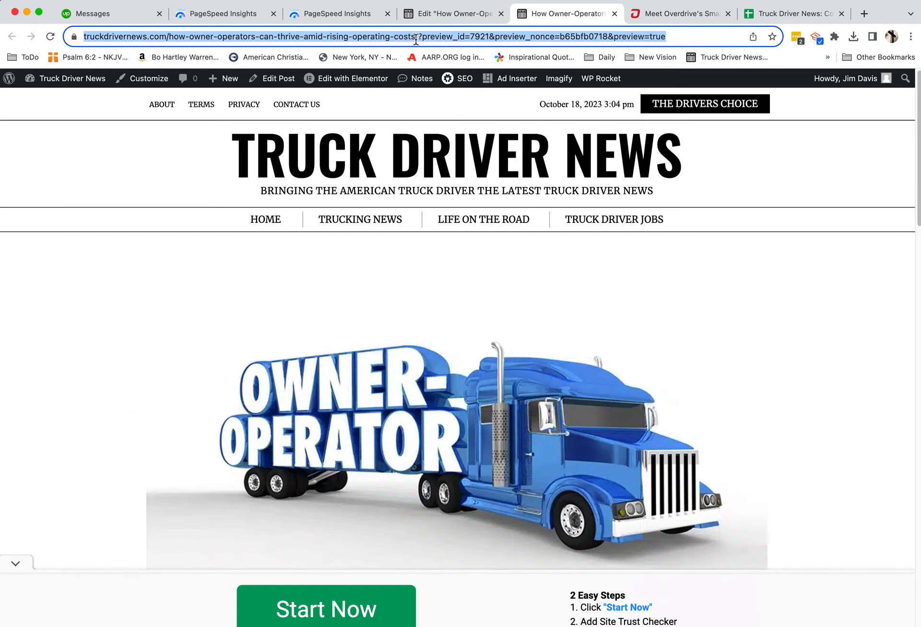
{"action": "left_click", "coordinate": [416, 39]}
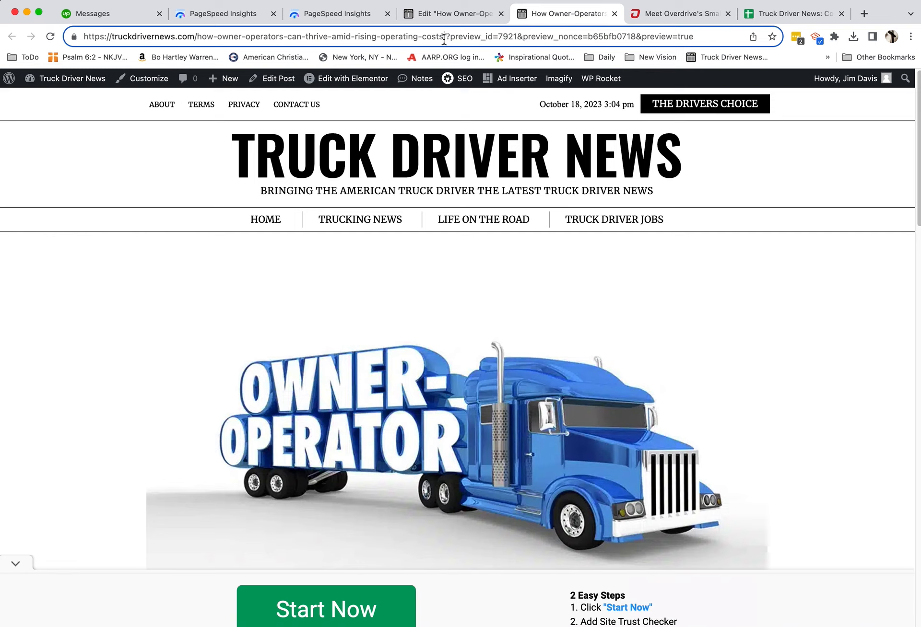
{"action": "left_click_drag", "start_coordinate": [444, 39], "coordinate": [78, 42]}
{"action": "key", "text": "super+c"}
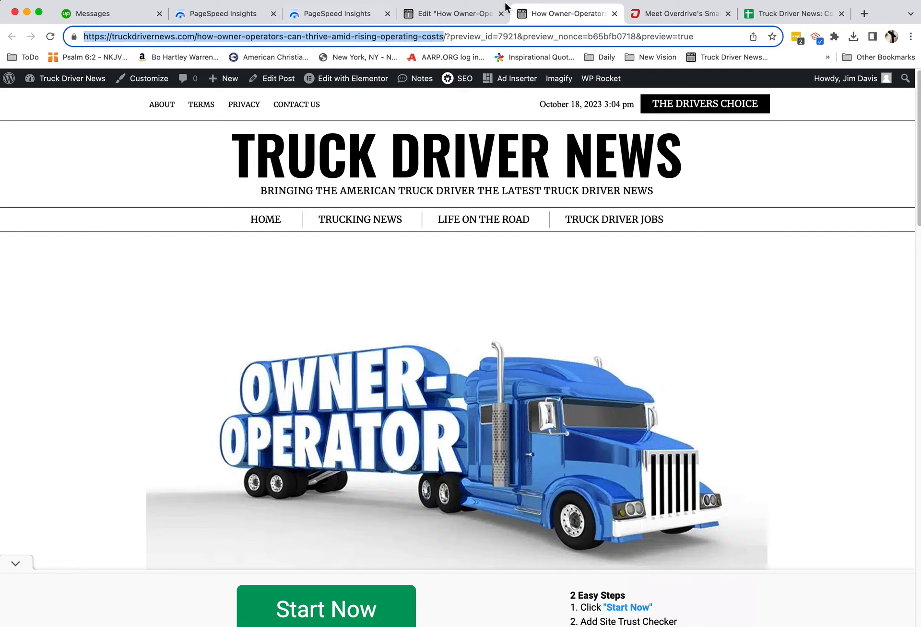
{"action": "left_click", "coordinate": [469, 15]}
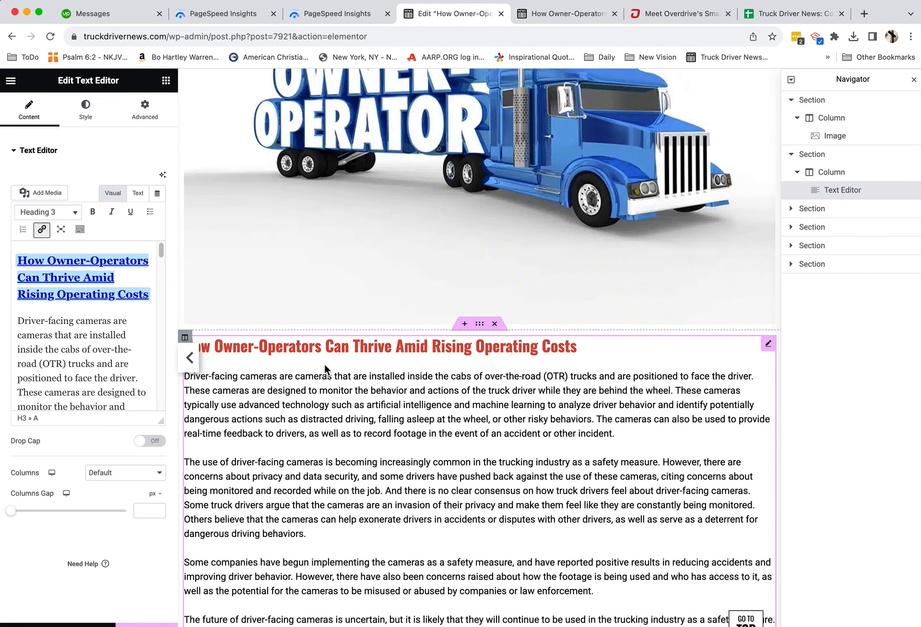
{"action": "left_click", "coordinate": [80, 295]}
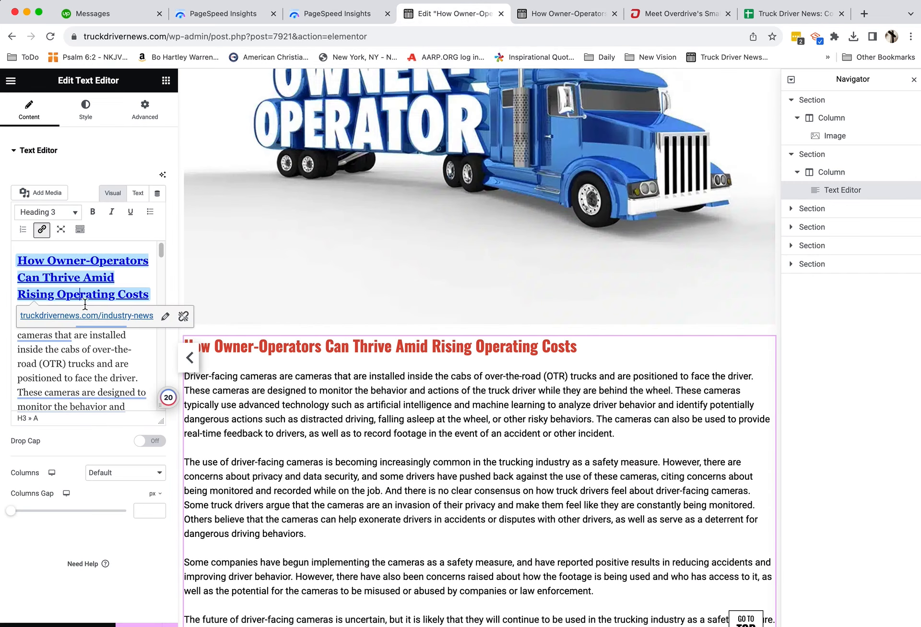
{"action": "left_click", "coordinate": [165, 318]}
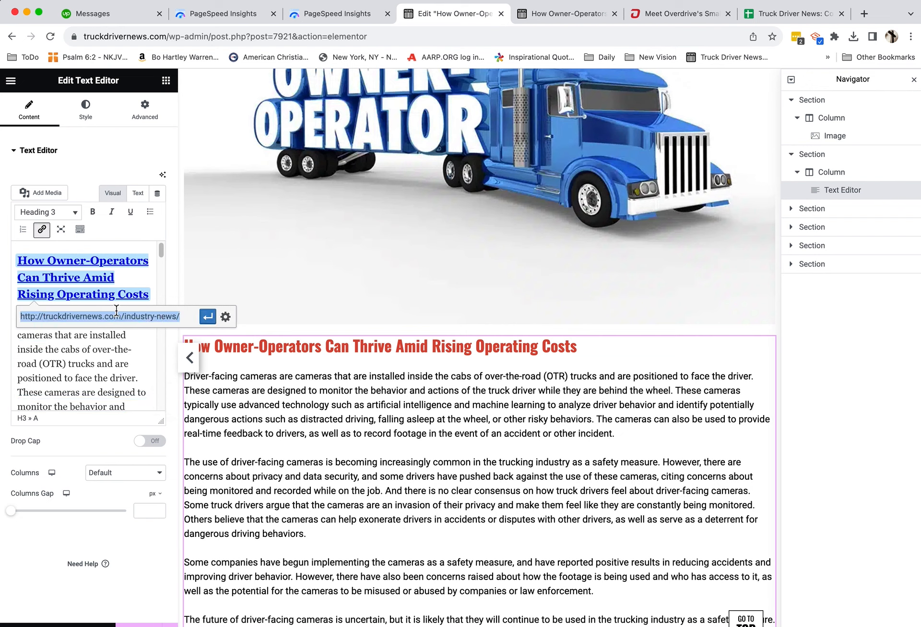
{"action": "key", "text": "super+v"}
{"action": "left_click", "coordinate": [208, 316]}
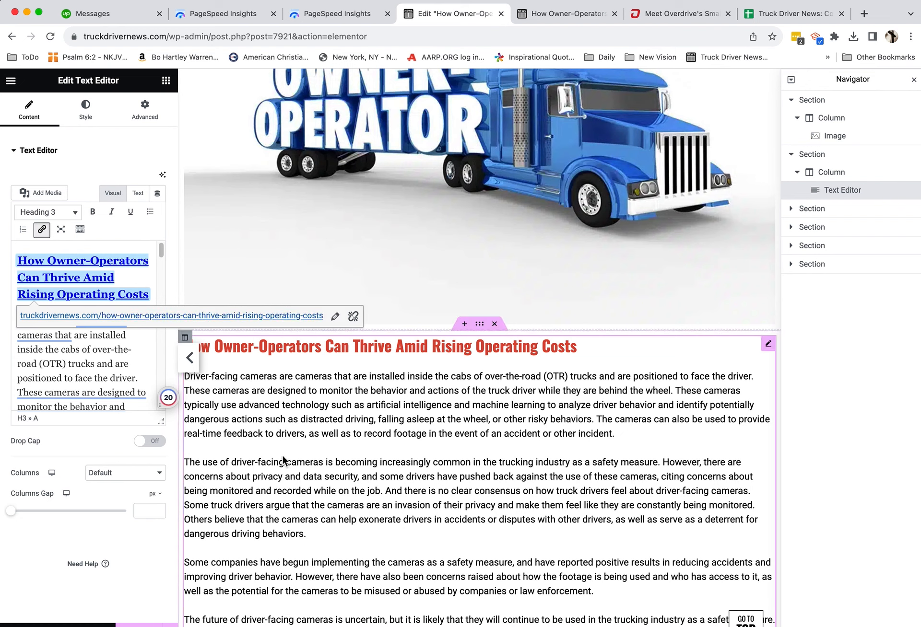
Replace all the driver-facing cameras body text below the heading with the copied article on owner-operators and rising operating costs.
{"action": "left_click", "coordinate": [91, 376]}
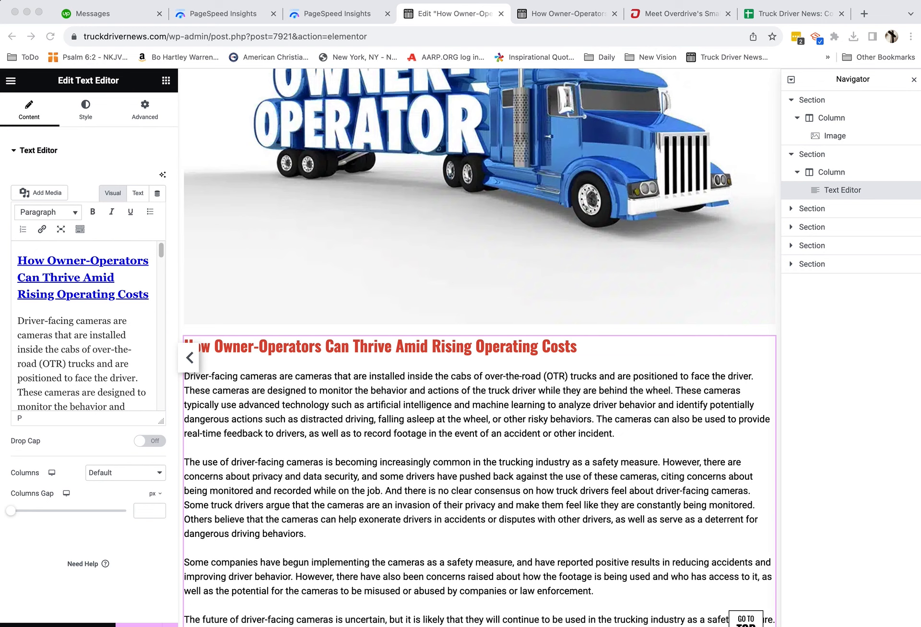
{"action": "left_click", "coordinate": [77, 371]}
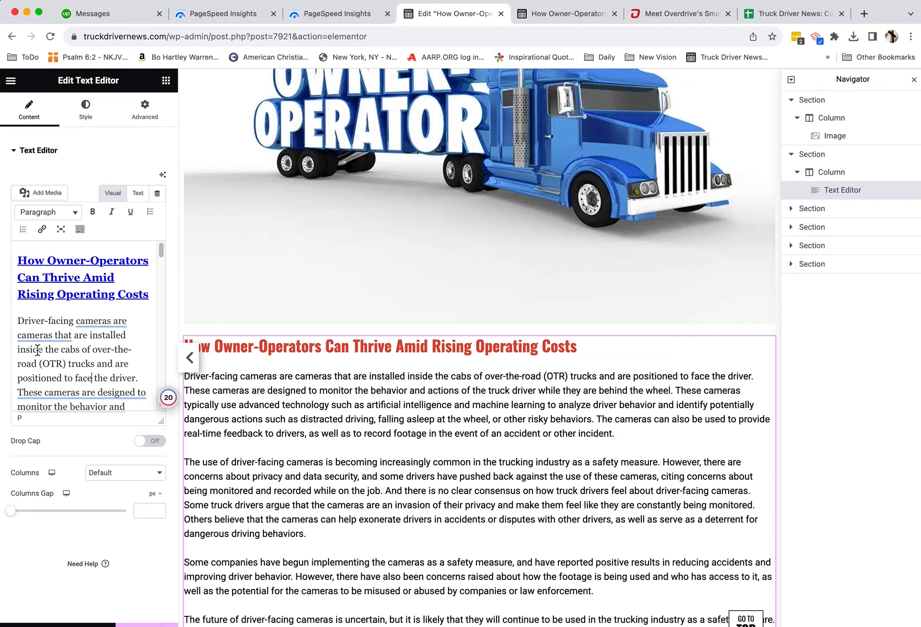
{"action": "left_click_drag", "start_coordinate": [20, 326], "coordinate": [110, 397]}
{"action": "scroll", "coordinate": [103, 376], "scroll_direction": "down", "scroll_amount": 10}
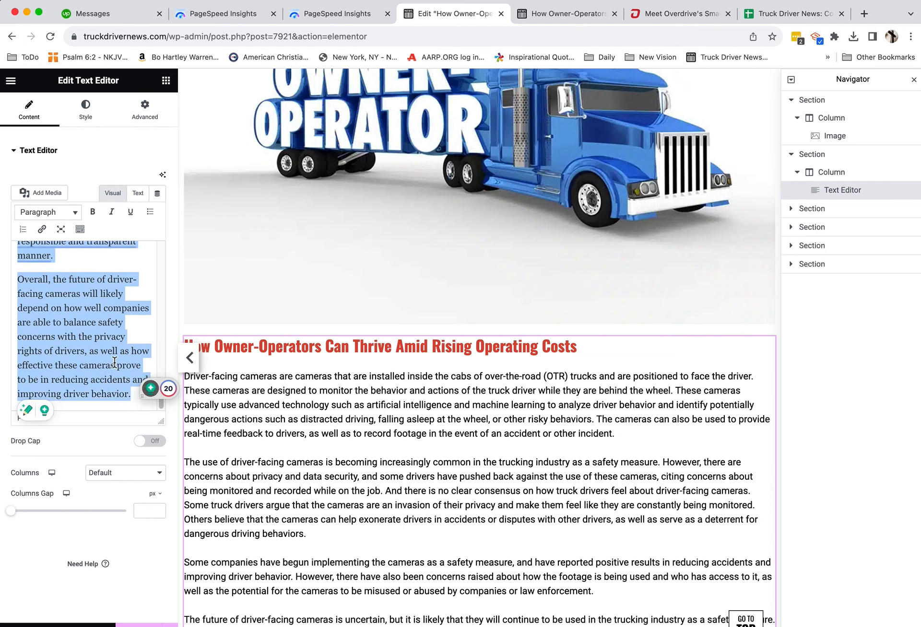
{"action": "left_click", "coordinate": [119, 345]}
{"action": "key", "text": "super+a"}
{"action": "key", "text": "super+v"}
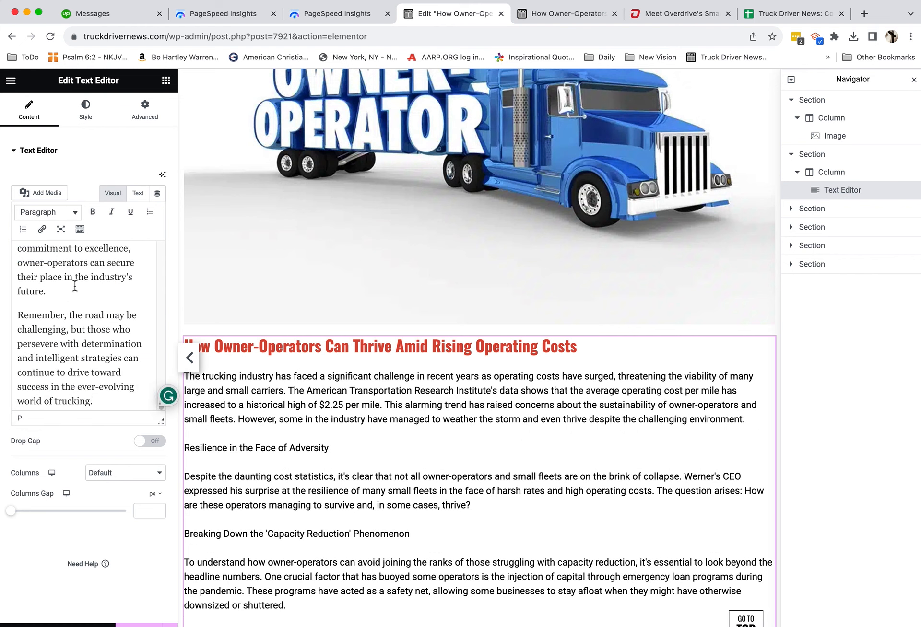
Replace "trucking industry has" in the article's first sentence with "Owner-Operator has".
{"action": "scroll", "coordinate": [67, 315], "scroll_direction": "up", "scroll_amount": 10}
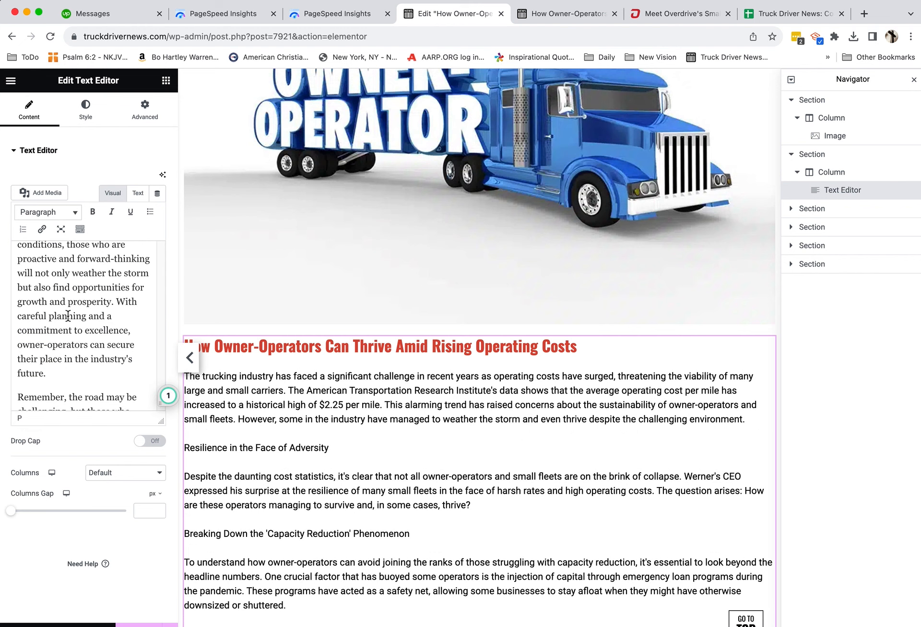
{"action": "scroll", "coordinate": [68, 332], "scroll_direction": "up", "scroll_amount": 10}
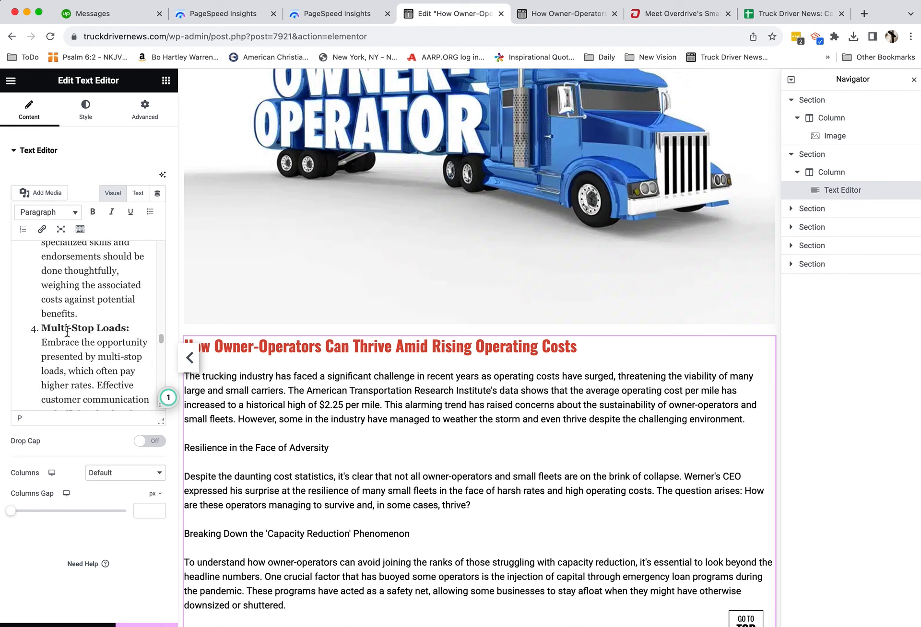
{"action": "scroll", "coordinate": [68, 337], "scroll_direction": "up", "scroll_amount": 15}
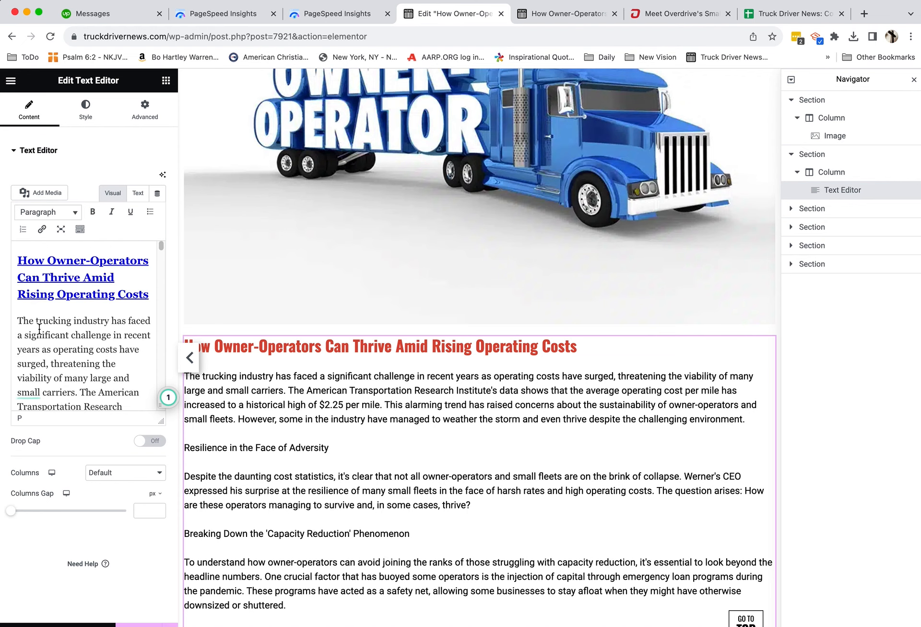
{"action": "left_click_drag", "start_coordinate": [36, 323], "coordinate": [127, 320]}
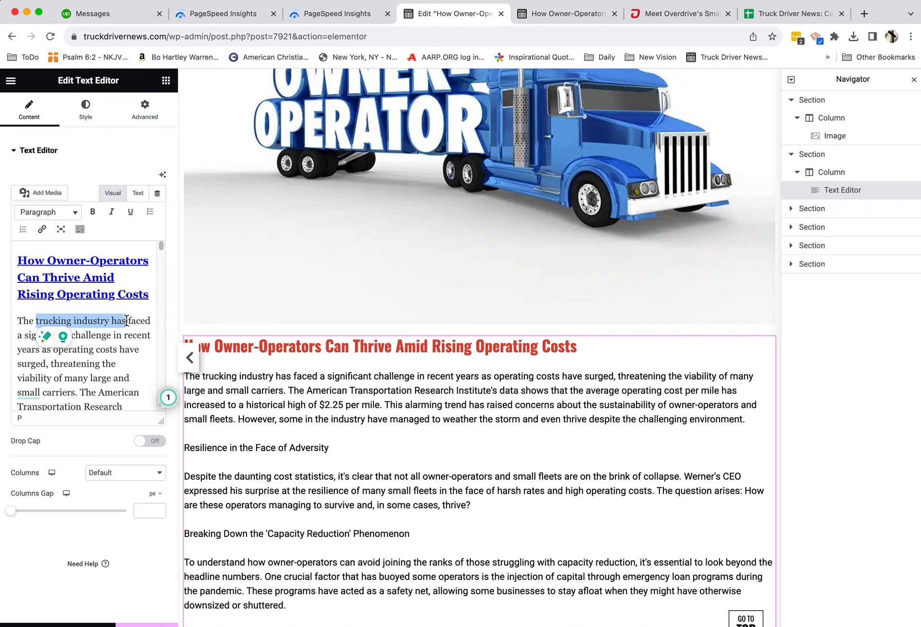
{"action": "type", "text": "Owner"}
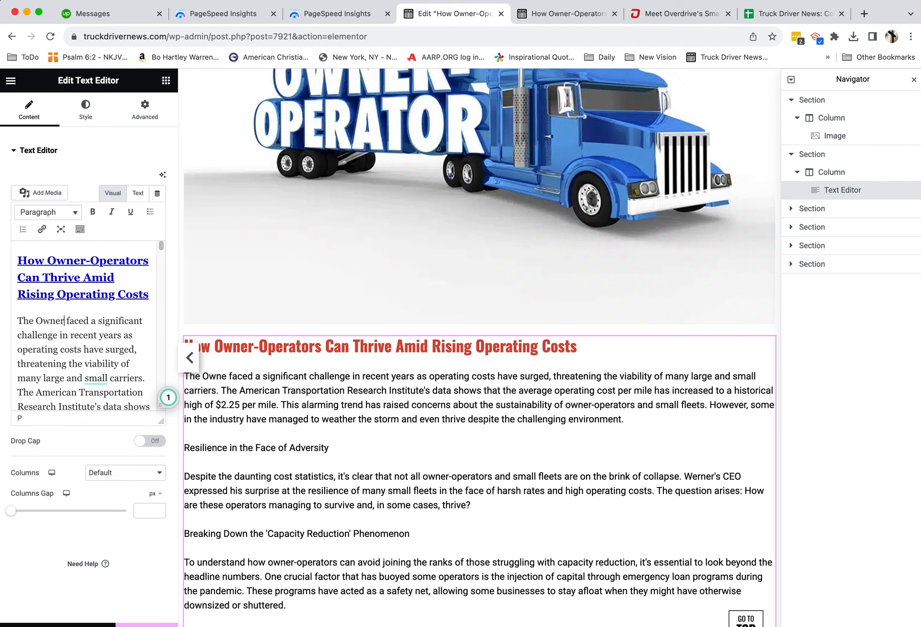
{"action": "type", "text": "-Operat"}
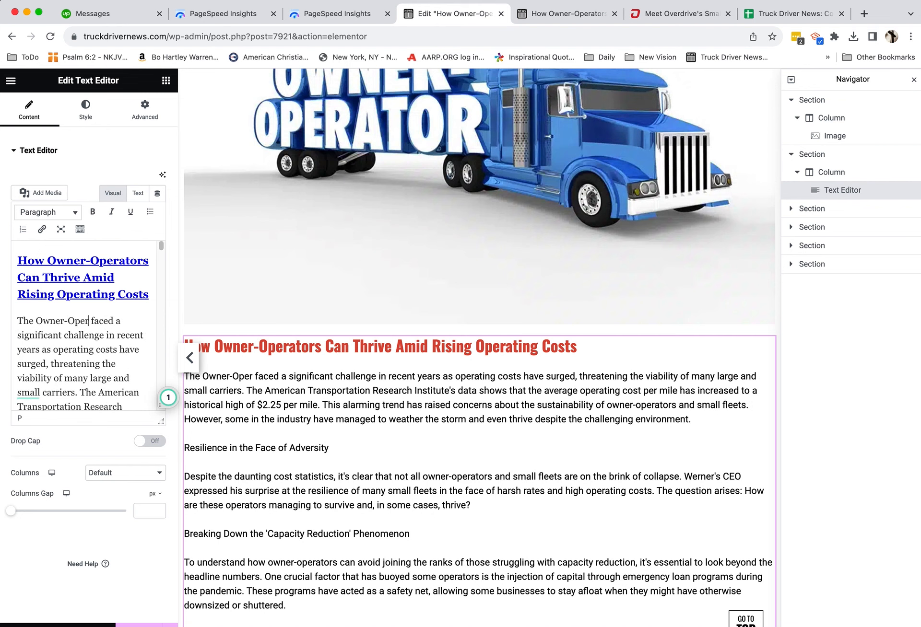
{"action": "type", "text": "o"}
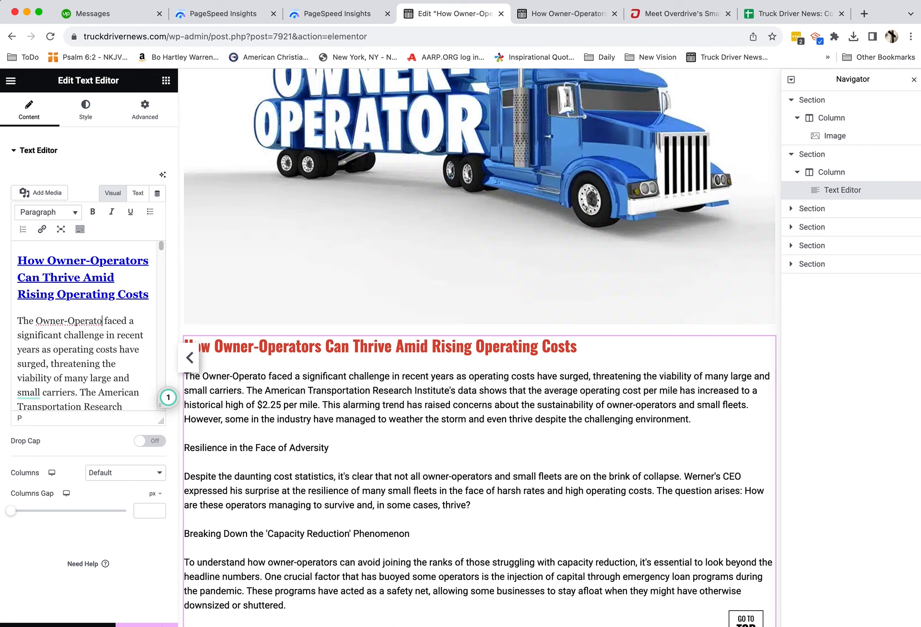
{"action": "type", "text": "r"}
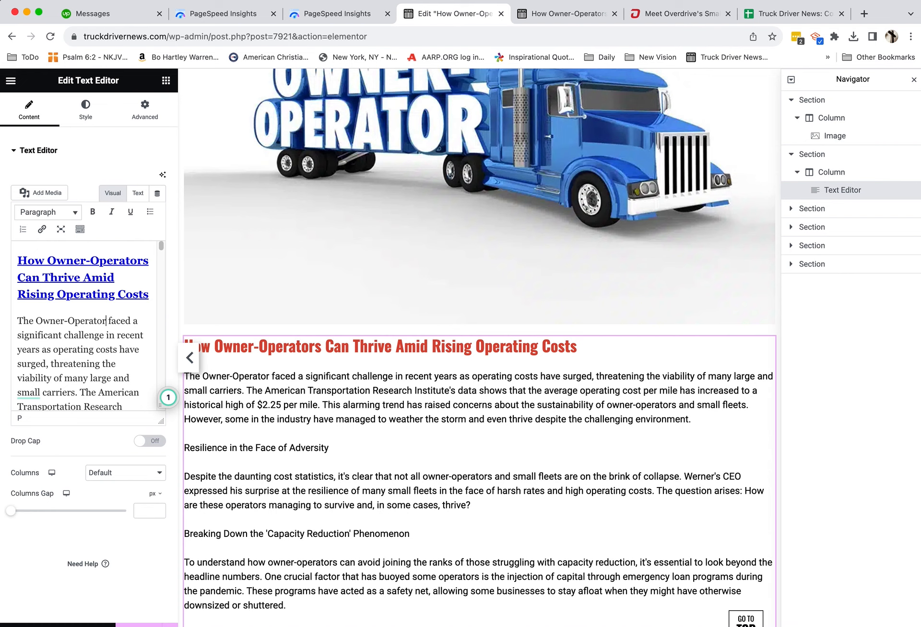
{"action": "type", "text": " has"}
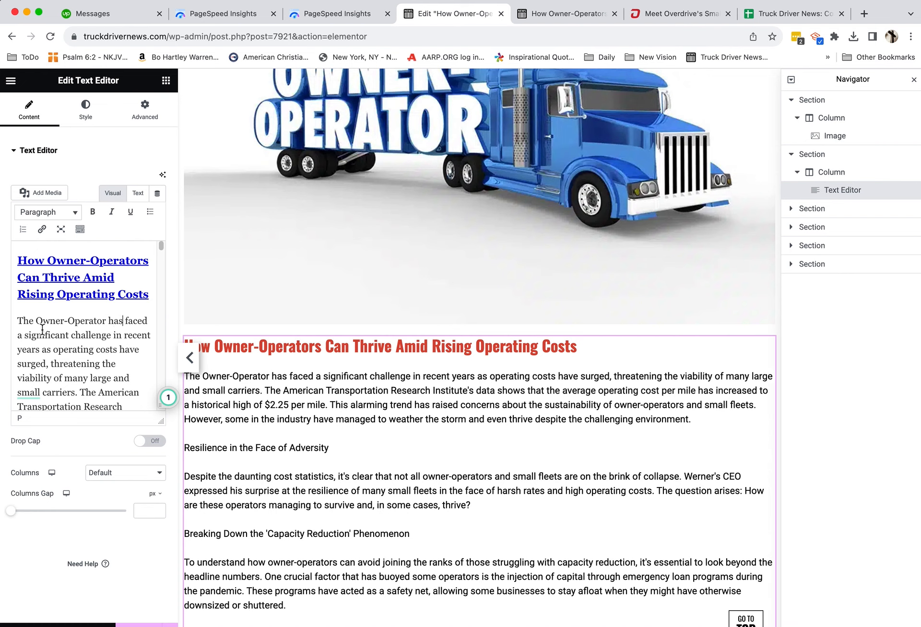
Remove the leading "The" from the first sentence and make its opening plural, reading "Owner-Operators have faced".
{"action": "key", "text": "BackSpace"}
{"action": "key", "text": "BackSpace"}
{"action": "key", "text": "BackSpace"}
{"action": "key", "text": "BackSpace"}
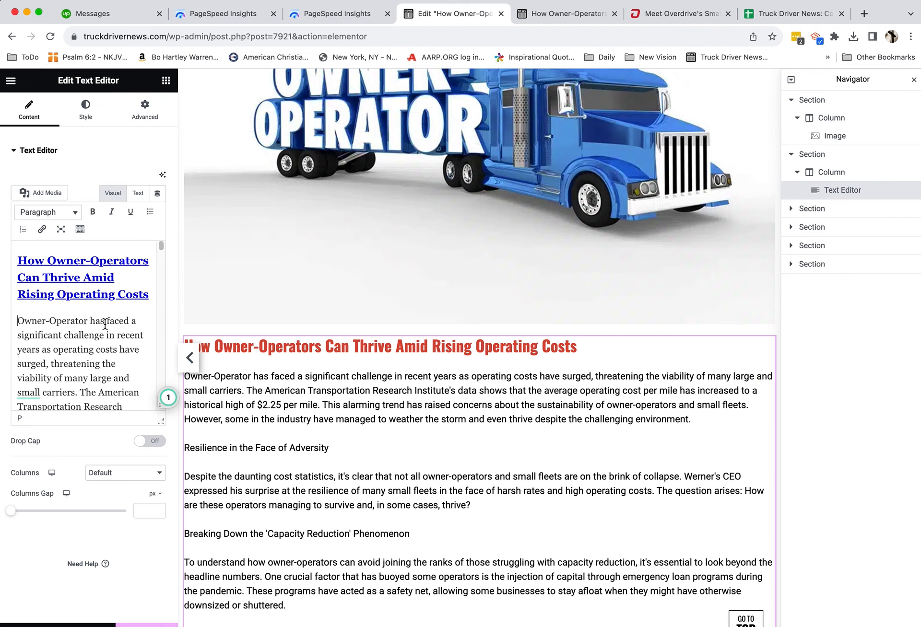
{"action": "left_click_drag", "start_coordinate": [105, 320], "coordinate": [89, 325]}
{"action": "type", "text": "s hav"}
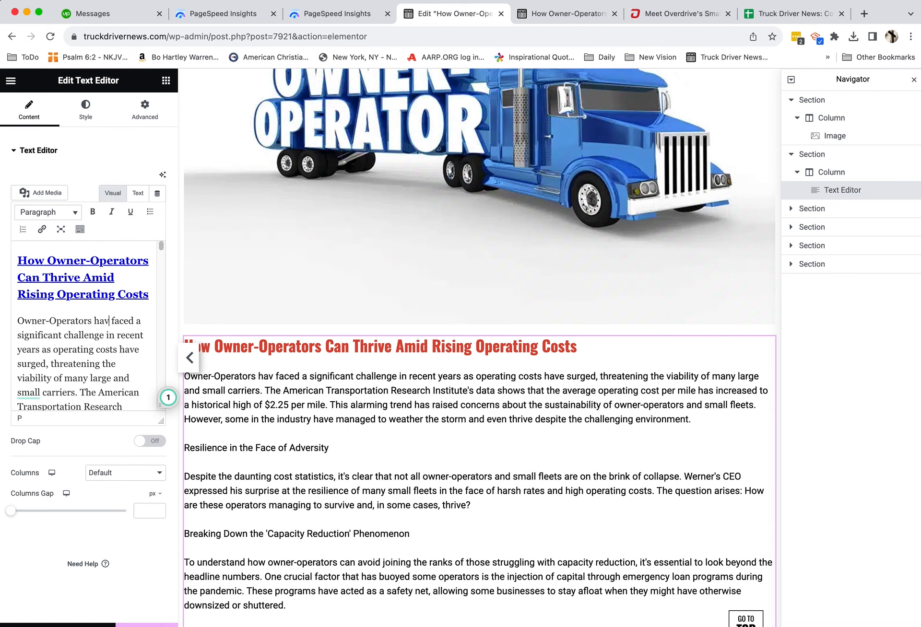
{"action": "type", "text": "e"}
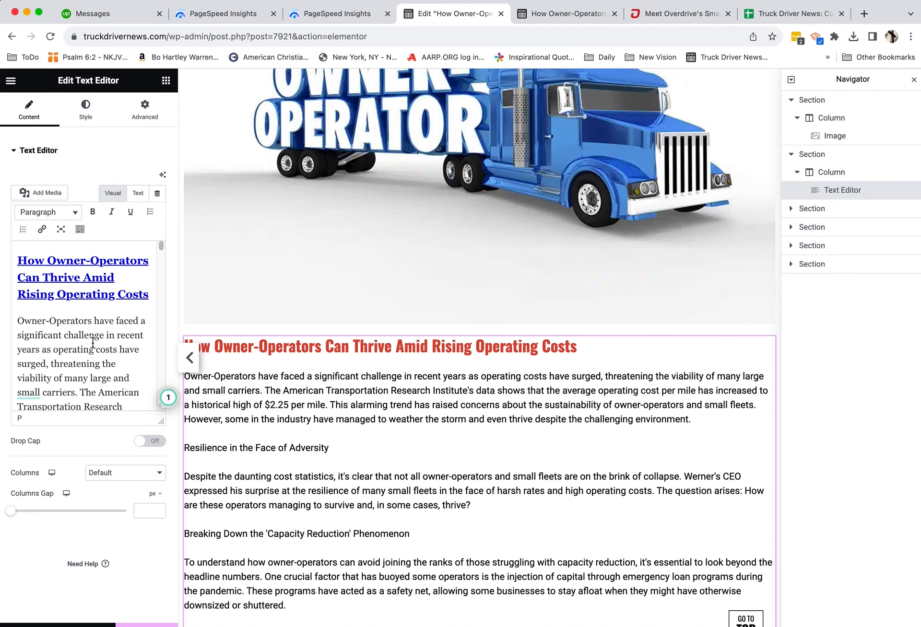
Accept the Grammarly suggestion that replaces "small" with "minor" before "carriers" in the opening paragraph.
{"action": "scroll", "coordinate": [83, 357], "scroll_direction": "down", "scroll_amount": 5}
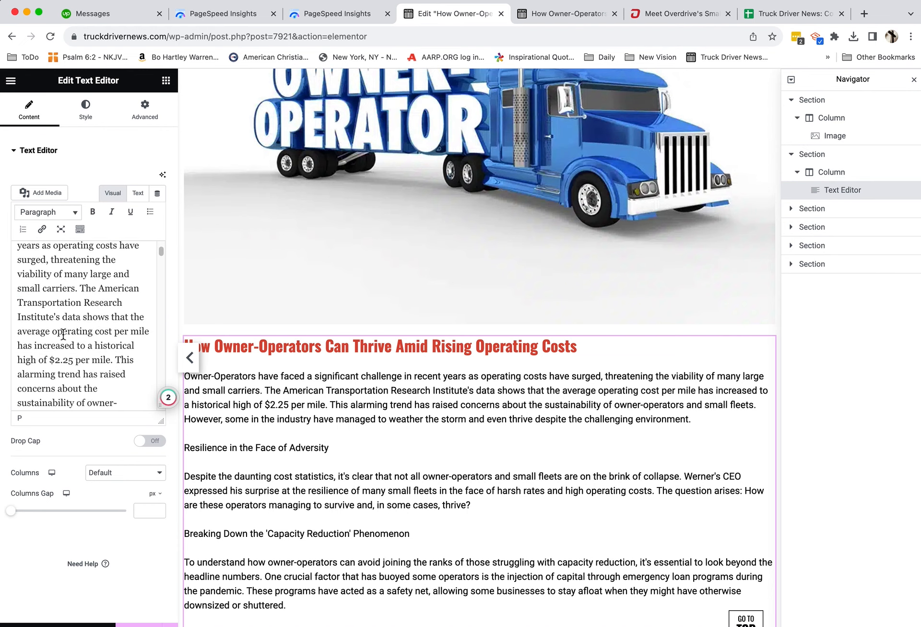
{"action": "mouse_move", "coordinate": [30, 288]}
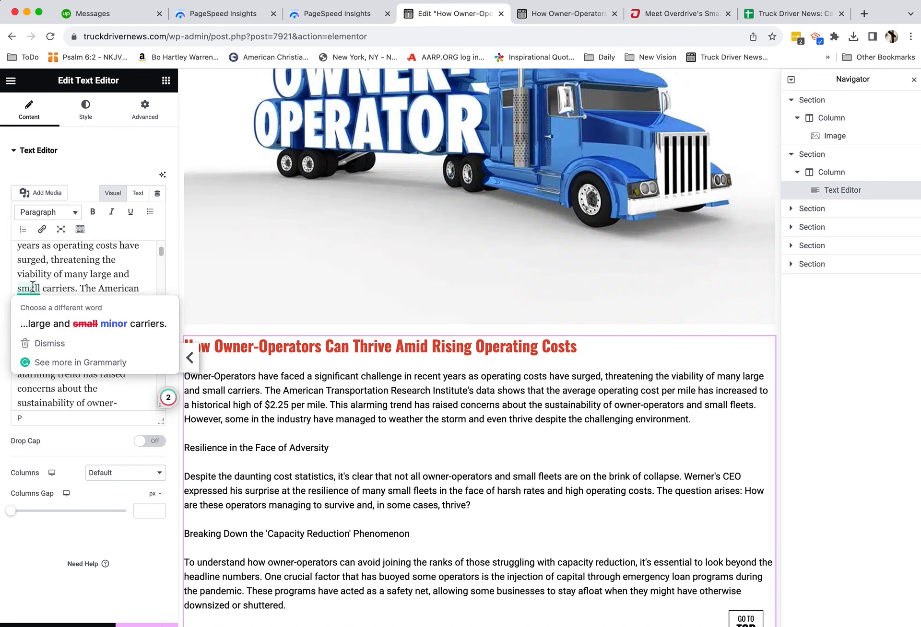
{"action": "left_click", "coordinate": [57, 314]}
{"action": "scroll", "coordinate": [81, 350], "scroll_direction": "down", "scroll_amount": 5}
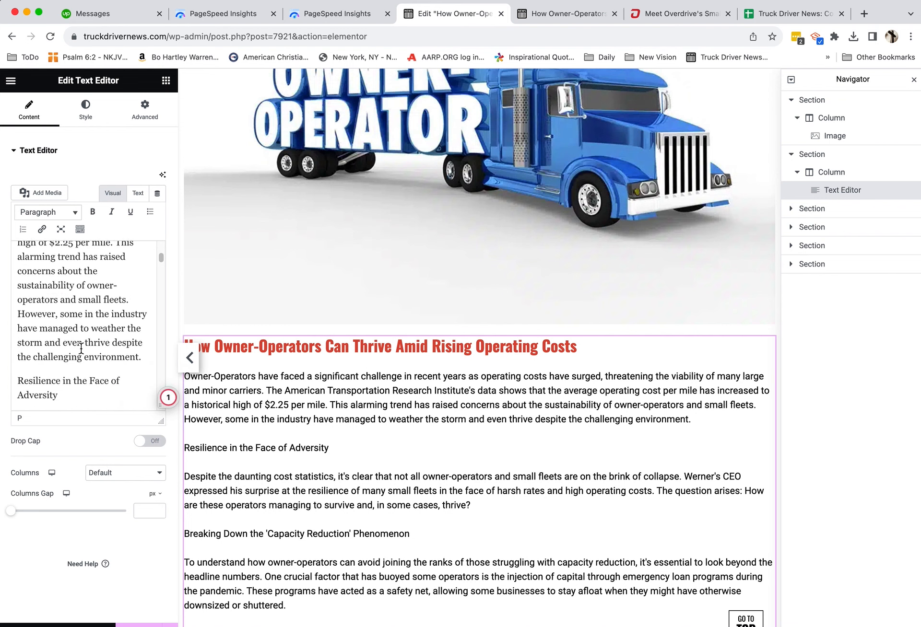
{"action": "scroll", "coordinate": [81, 349], "scroll_direction": "down", "scroll_amount": 4}
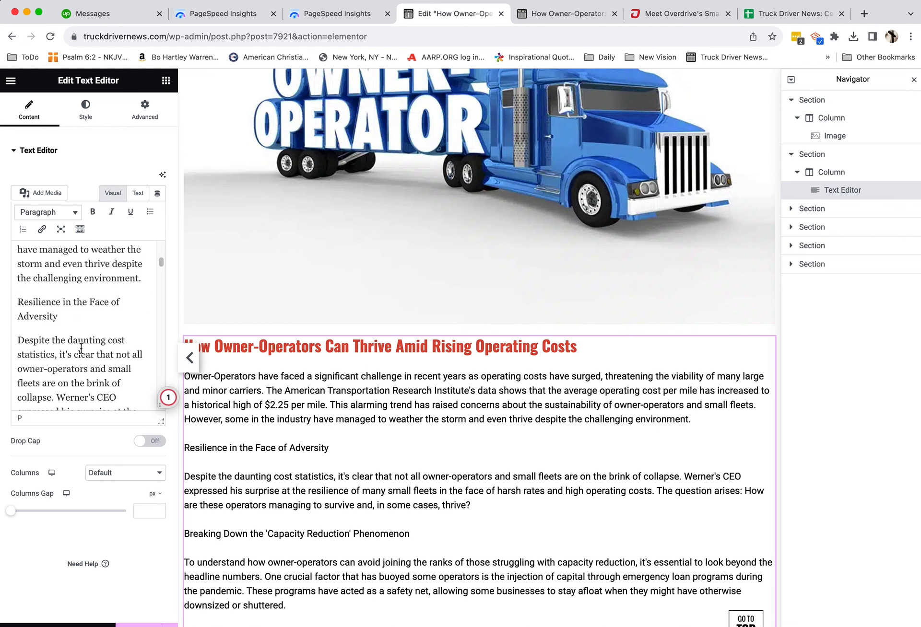
{"action": "scroll", "coordinate": [81, 349], "scroll_direction": "down", "scroll_amount": 8}
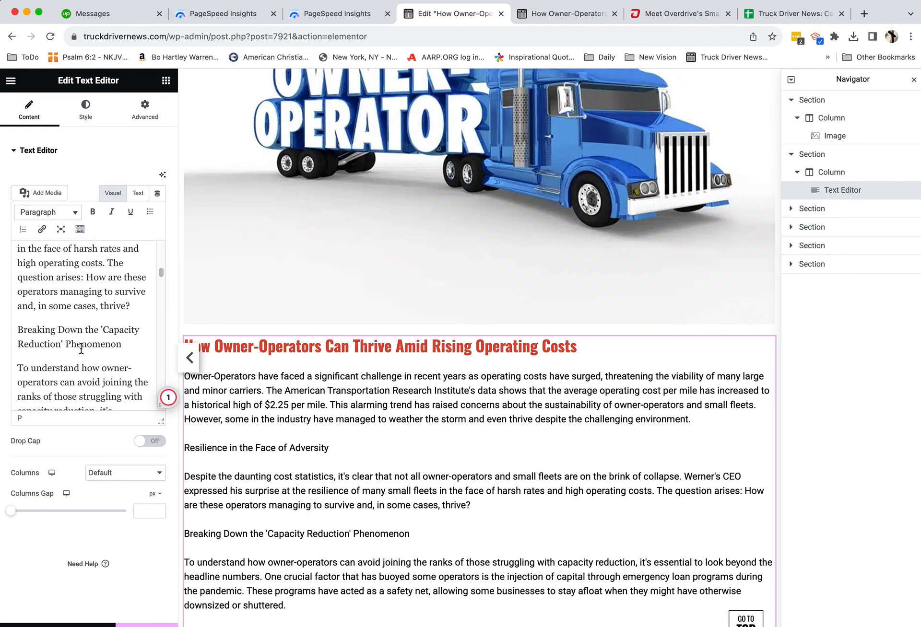
Delete the "Conclusion" subheading and its empty line above the article's closing paragraphs, directly after the numbered strategies list.
{"action": "scroll", "coordinate": [289, 444], "scroll_direction": "down", "scroll_amount": 4}
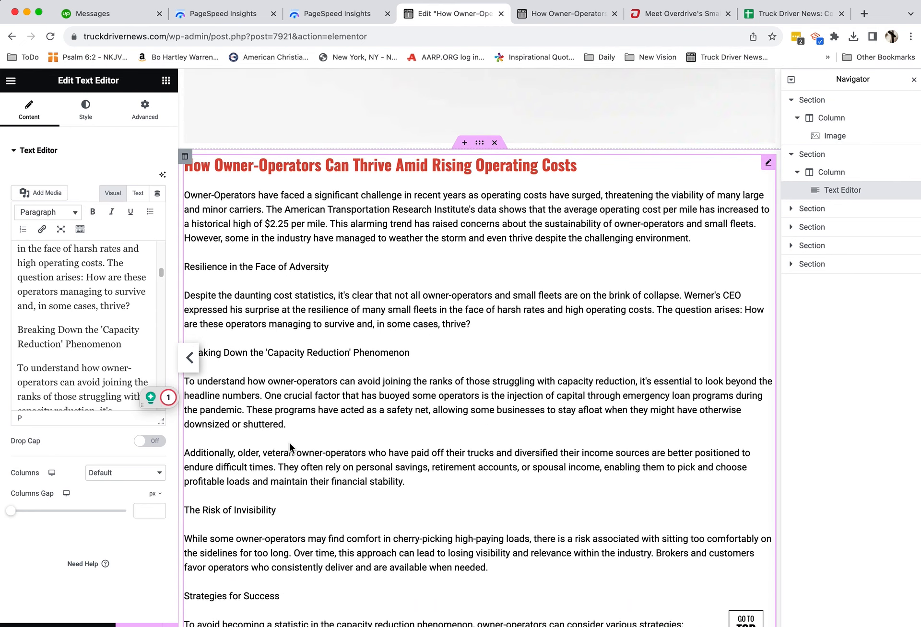
{"action": "scroll", "coordinate": [290, 442], "scroll_direction": "down", "scroll_amount": 7}
{"action": "scroll", "coordinate": [289, 442], "scroll_direction": "down", "scroll_amount": 5}
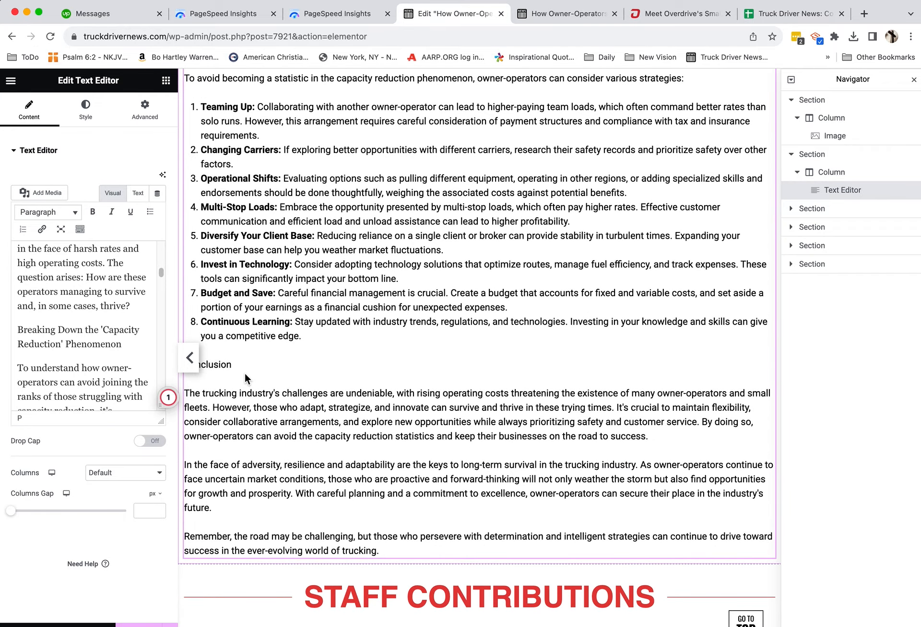
{"action": "scroll", "coordinate": [272, 449], "scroll_direction": "up", "scroll_amount": 1}
{"action": "scroll", "coordinate": [271, 448], "scroll_direction": "down", "scroll_amount": 2}
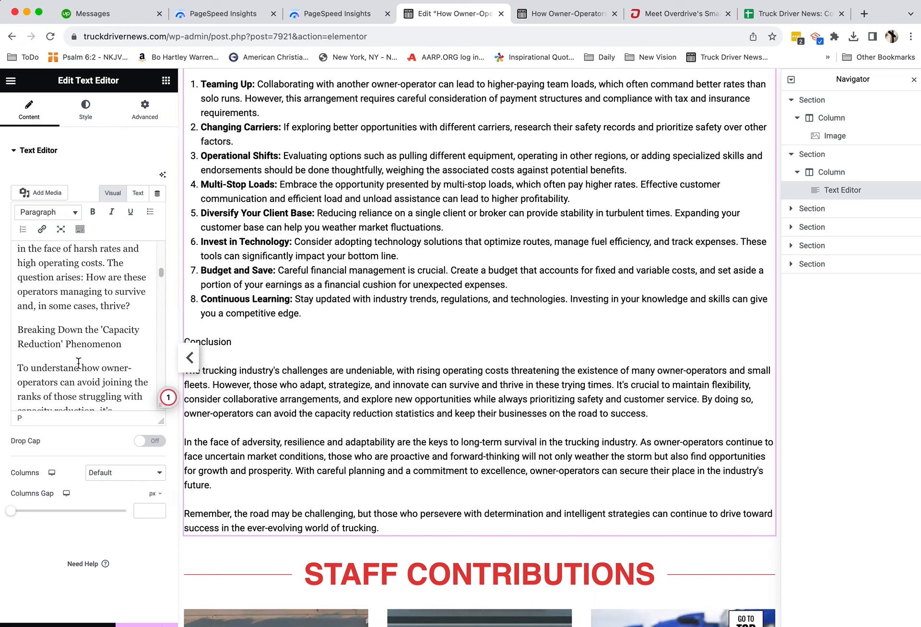
{"action": "scroll", "coordinate": [80, 363], "scroll_direction": "down", "scroll_amount": 10}
{"action": "scroll", "coordinate": [79, 363], "scroll_direction": "down", "scroll_amount": 10}
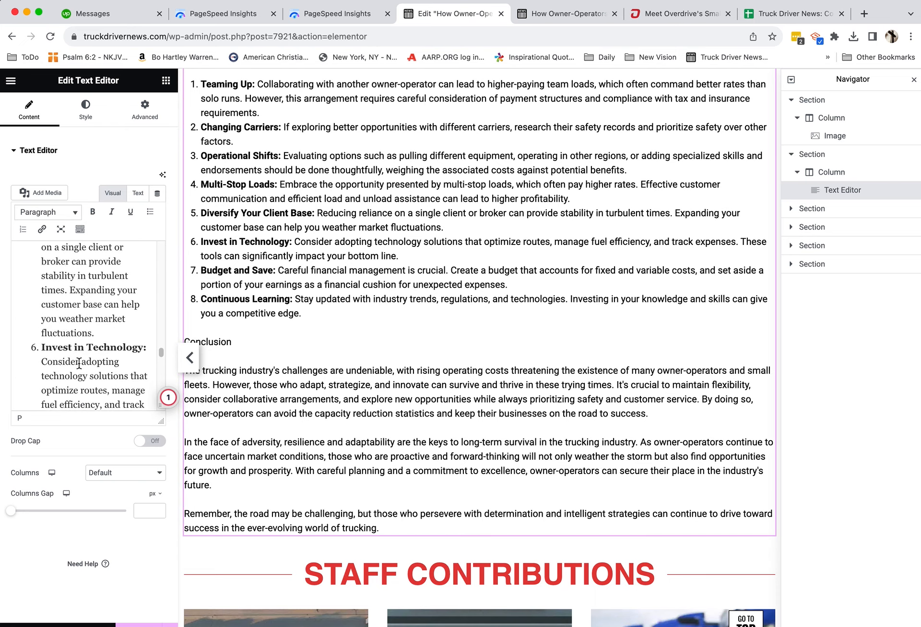
{"action": "left_click_drag", "start_coordinate": [76, 278], "coordinate": [19, 279]}
{"action": "key", "text": "BackSpace"}
{"action": "key", "text": "BackSpace"}
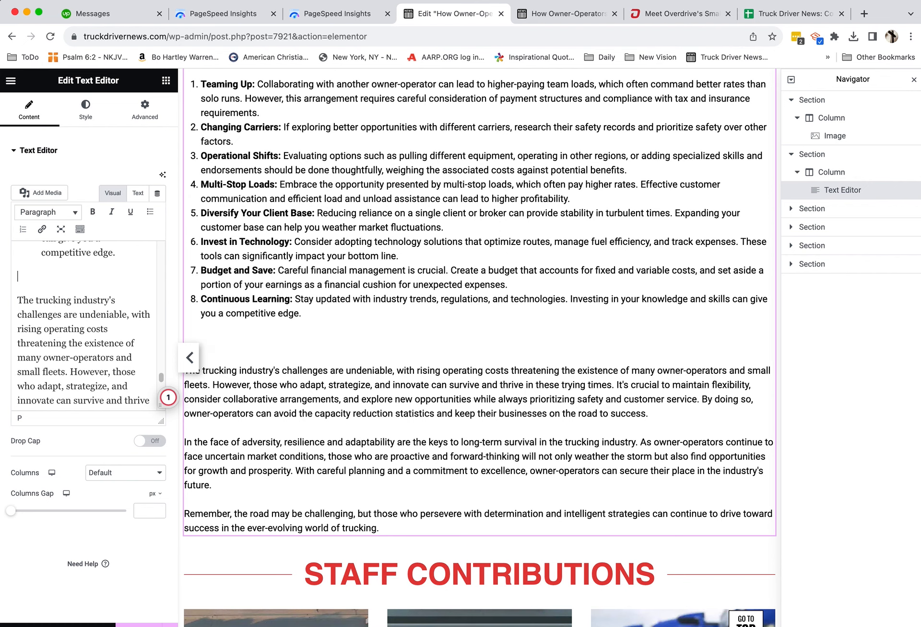
{"action": "scroll", "coordinate": [402, 388], "scroll_direction": "down", "scroll_amount": 1}
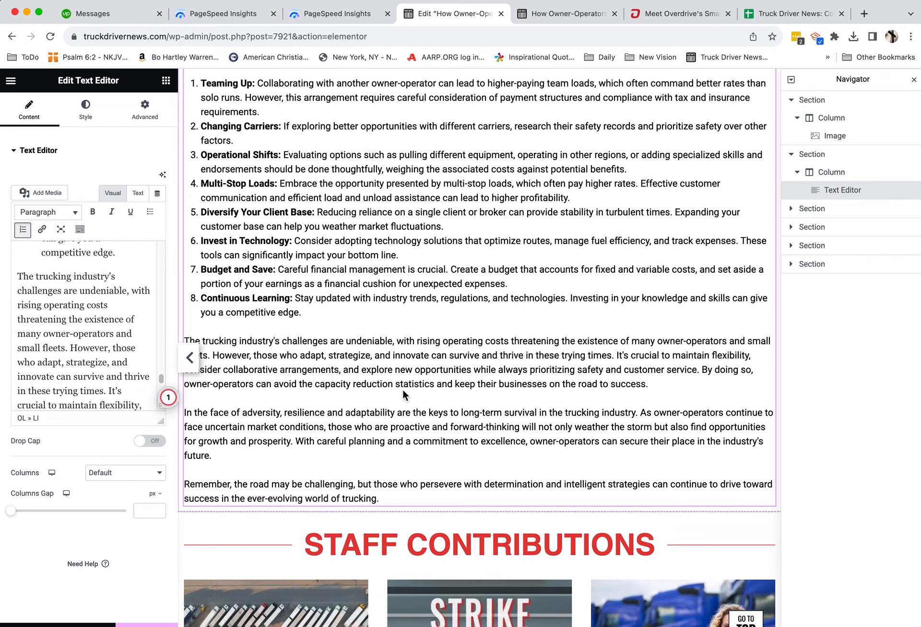
Add the Trucking Trends category to the posts included in the Staff Contributions post grid.
{"action": "scroll", "coordinate": [404, 390], "scroll_direction": "down", "scroll_amount": 1}
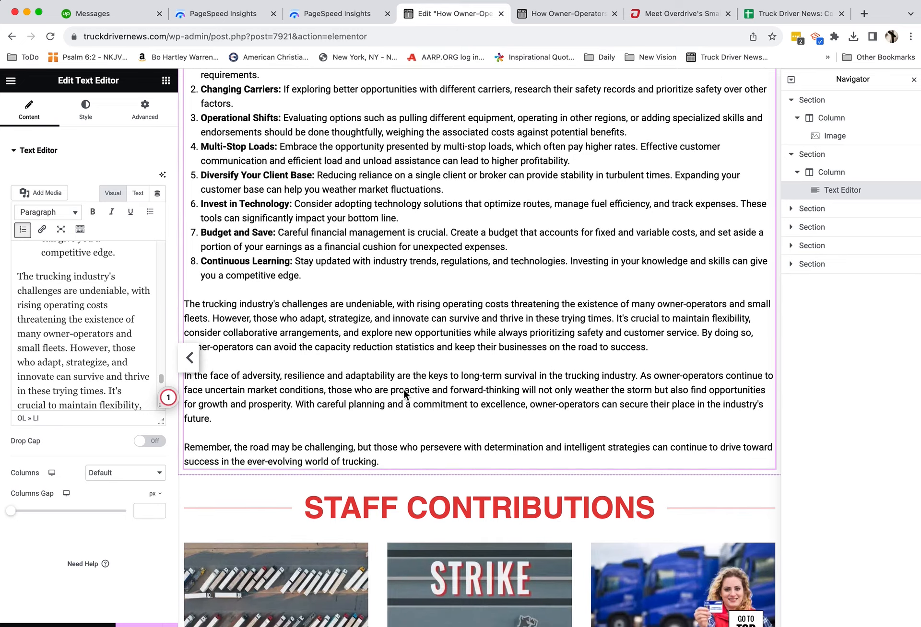
{"action": "scroll", "coordinate": [415, 199], "scroll_direction": "up", "scroll_amount": 10}
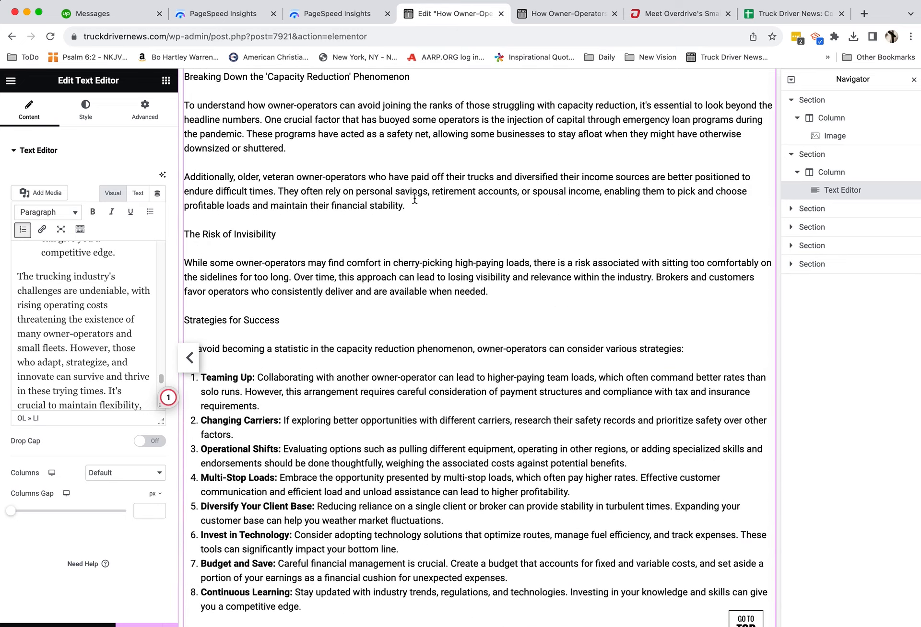
{"action": "scroll", "coordinate": [419, 205], "scroll_direction": "down", "scroll_amount": 15}
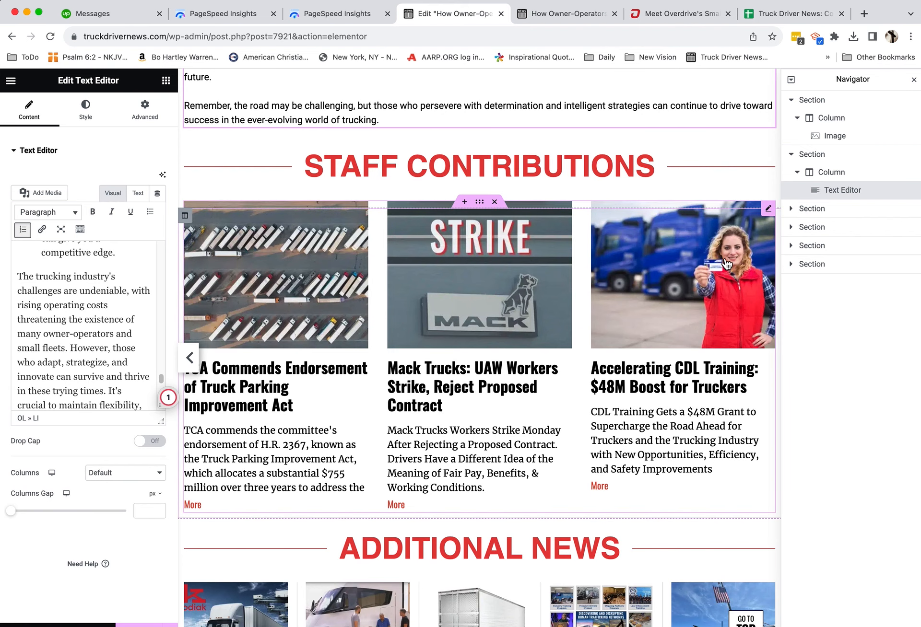
{"action": "scroll", "coordinate": [666, 433], "scroll_direction": "down", "scroll_amount": 3}
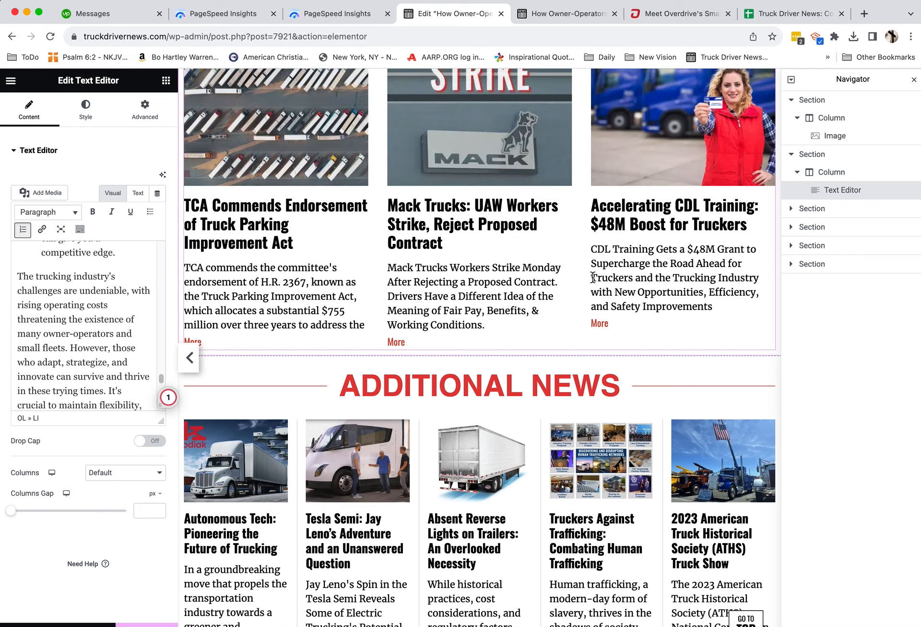
{"action": "scroll", "coordinate": [593, 277], "scroll_direction": "up", "scroll_amount": 6}
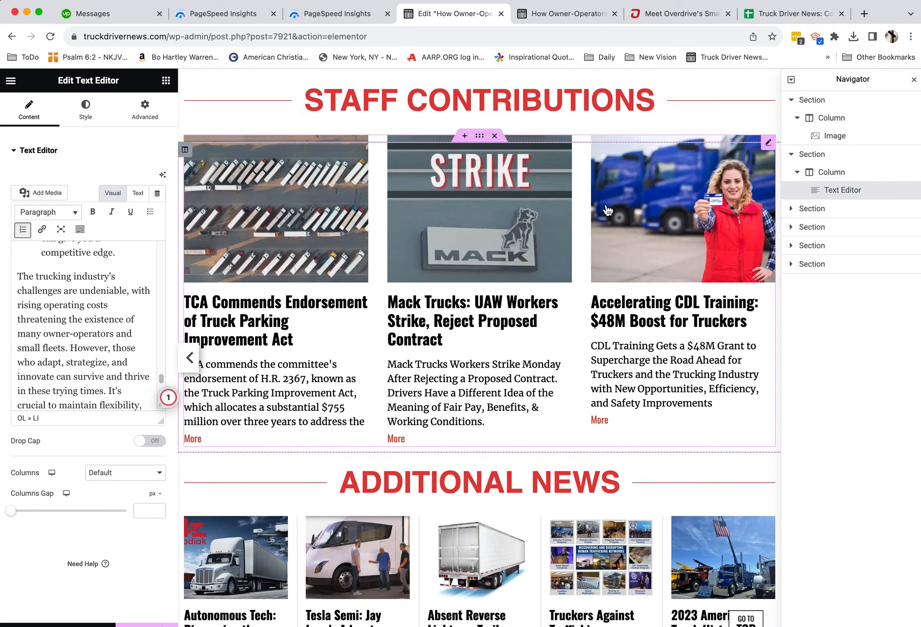
{"action": "scroll", "coordinate": [739, 269], "scroll_direction": "down", "scroll_amount": 2}
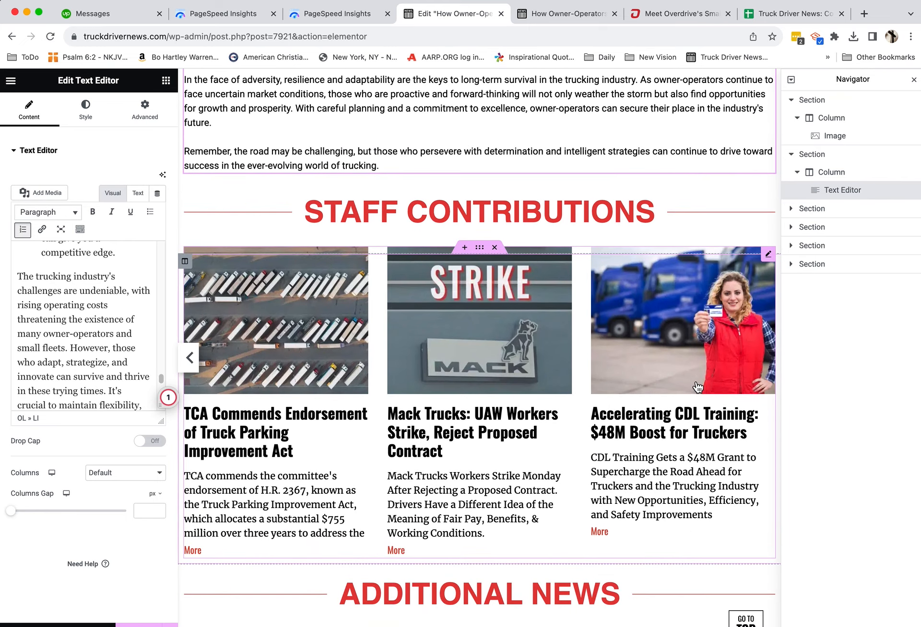
{"action": "left_click", "coordinate": [768, 255]}
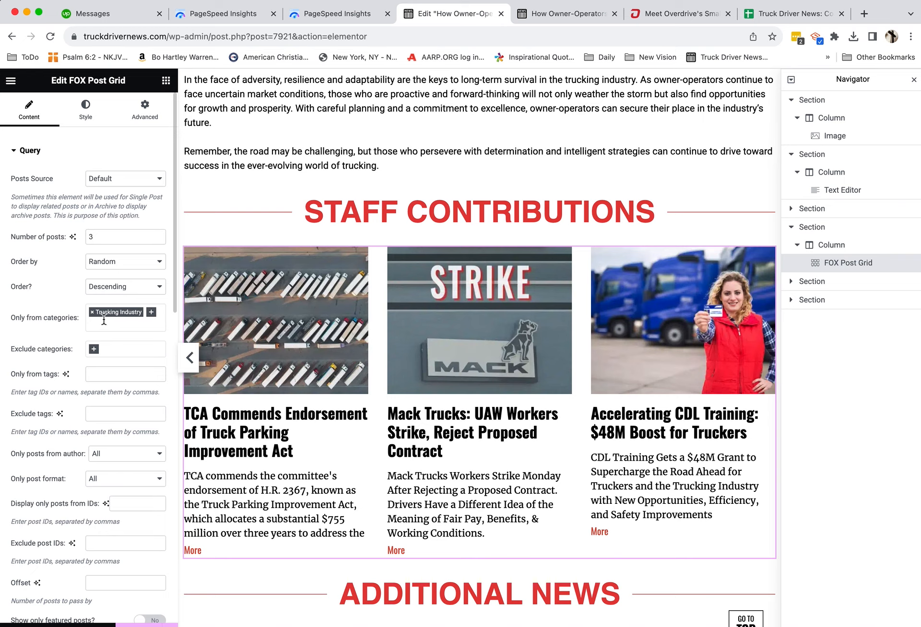
{"action": "left_click", "coordinate": [151, 313]}
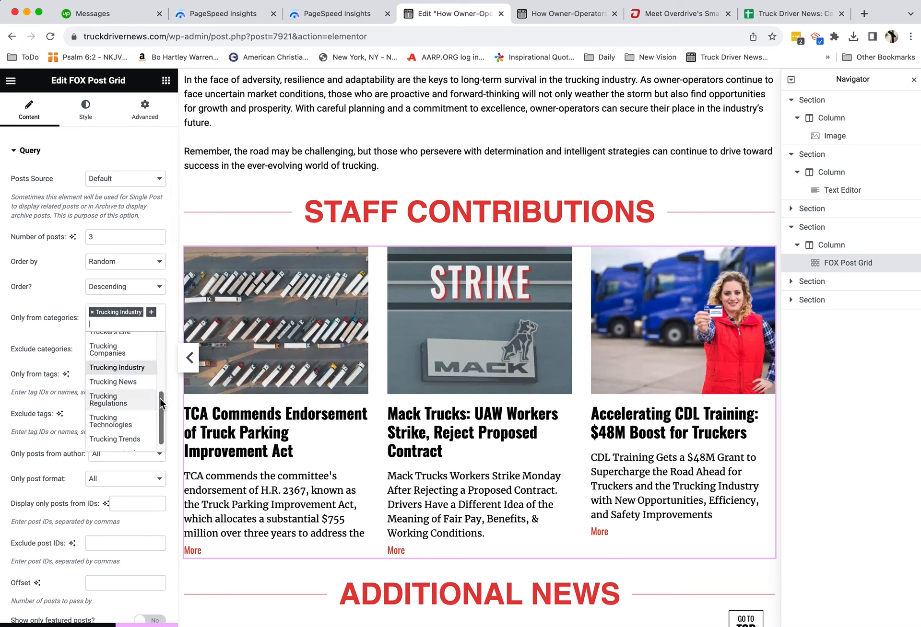
{"action": "scroll", "coordinate": [159, 401], "scroll_direction": "down", "scroll_amount": 2}
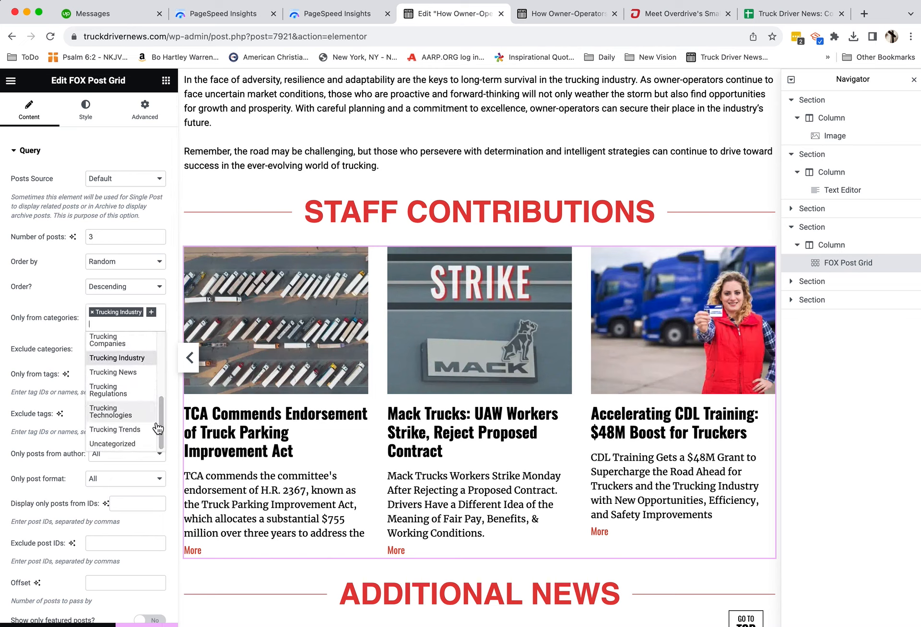
{"action": "left_click", "coordinate": [139, 430]}
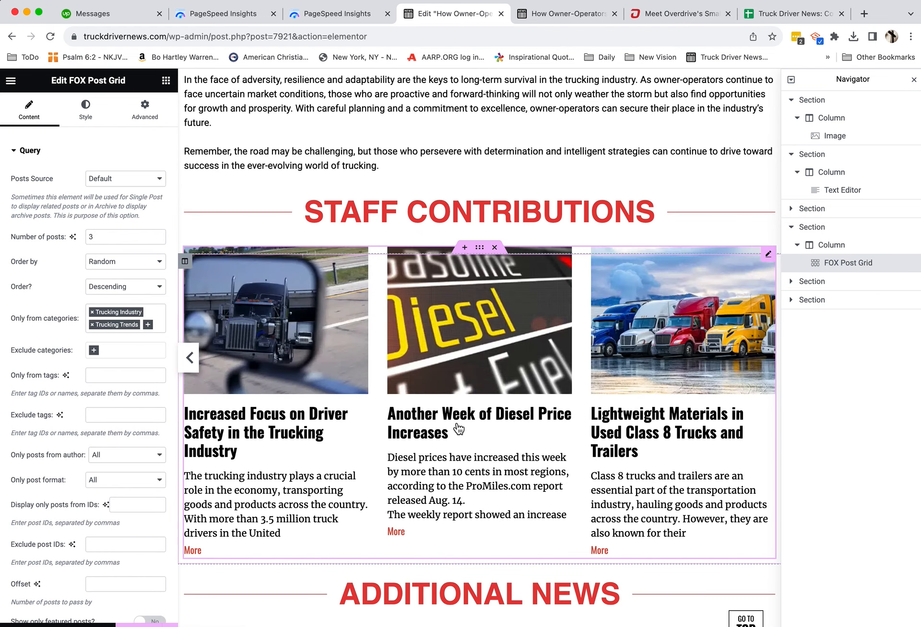
Order the posts in the Additional News post grid by Date.
{"action": "scroll", "coordinate": [481, 440], "scroll_direction": "down", "scroll_amount": 4}
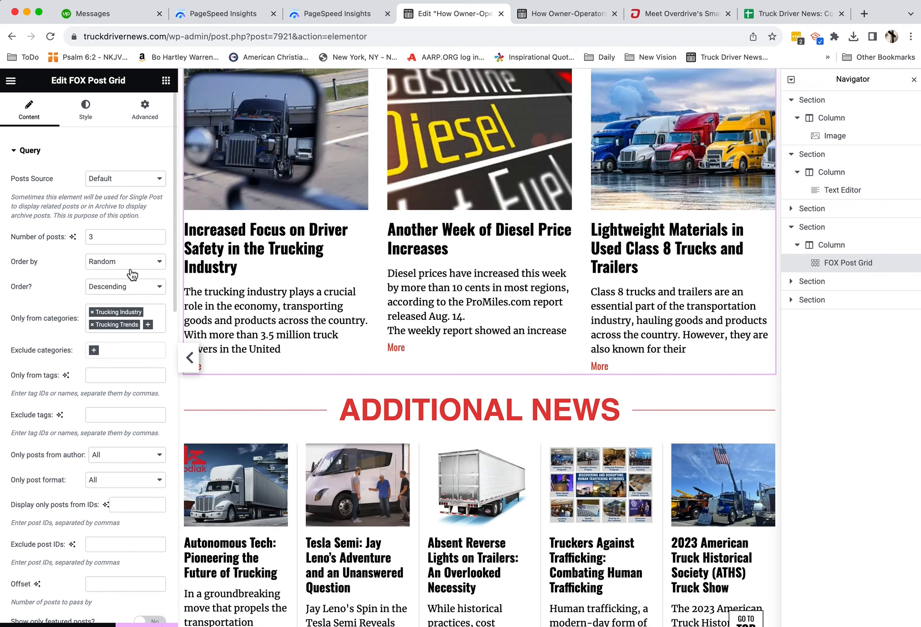
{"action": "scroll", "coordinate": [295, 482], "scroll_direction": "down", "scroll_amount": 4}
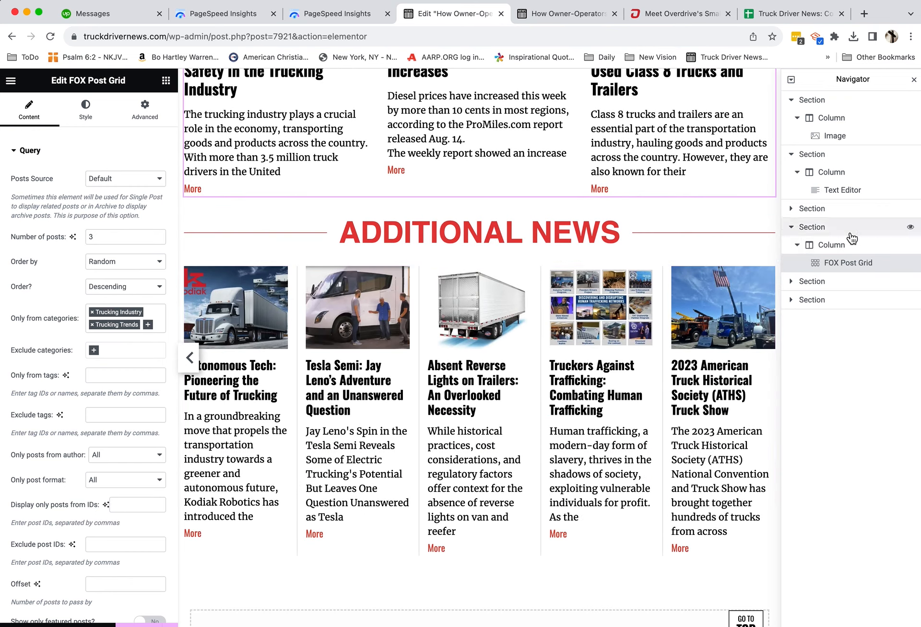
{"action": "left_click", "coordinate": [769, 274]}
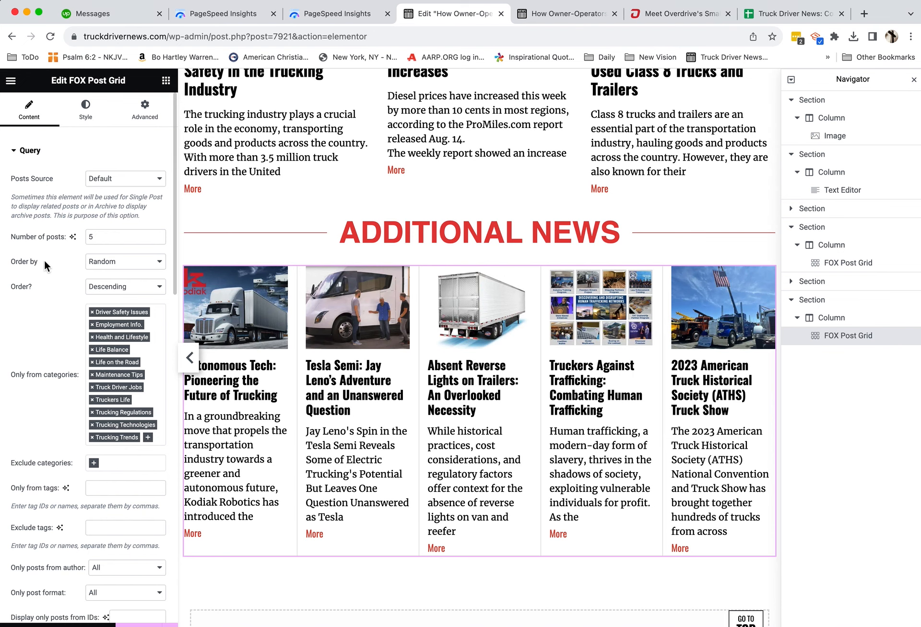
{"action": "left_click", "coordinate": [159, 264]}
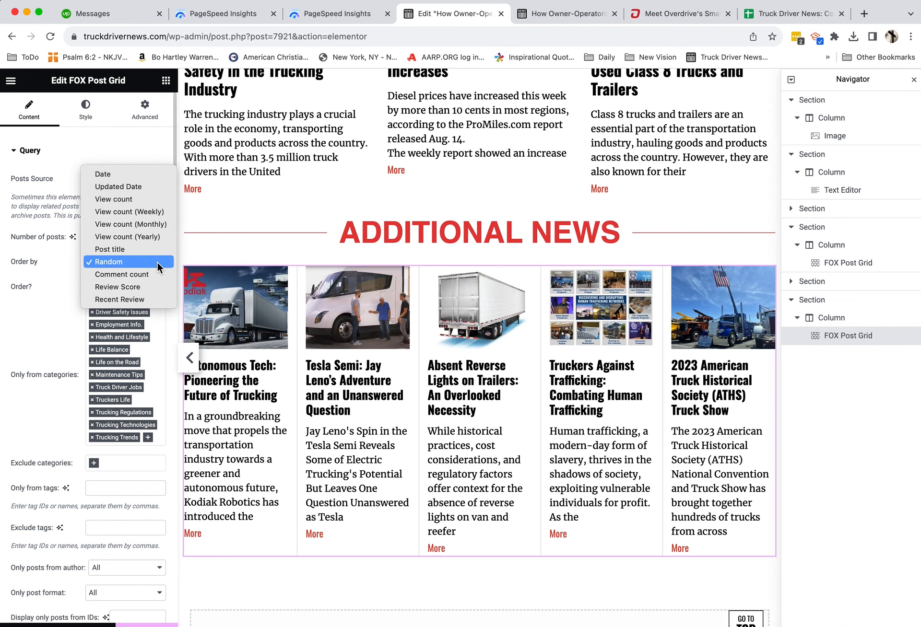
{"action": "left_click", "coordinate": [129, 174]}
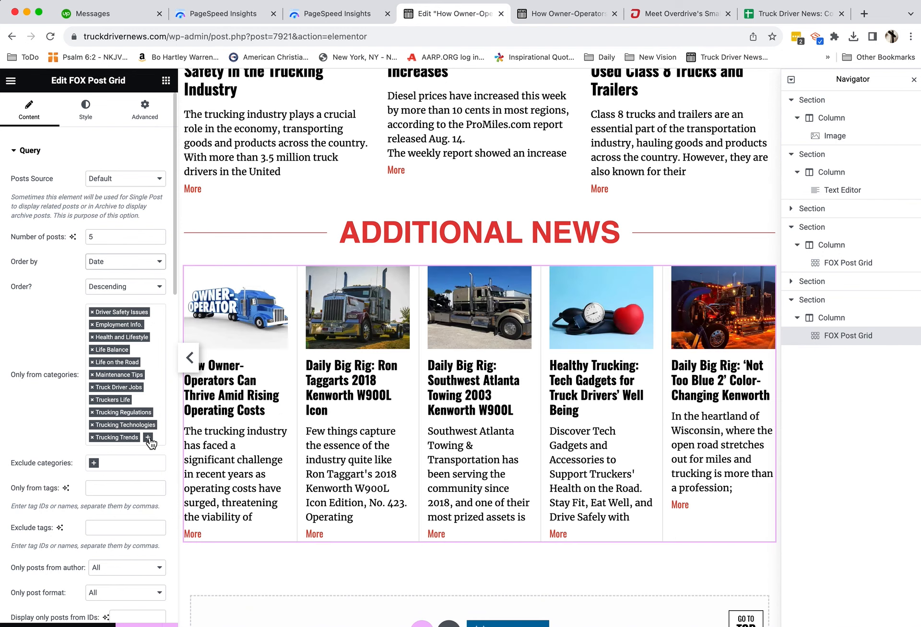
Add Big Rig Trucks to the Additional News grid's included categories and remove Trucking Trends from them.
{"action": "left_click", "coordinate": [148, 438]}
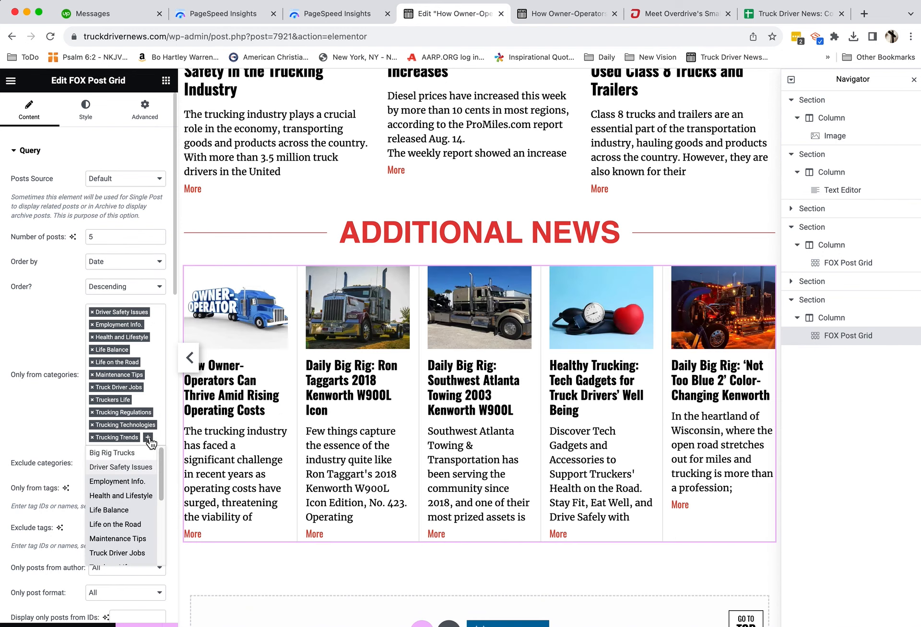
{"action": "left_click", "coordinate": [142, 454]}
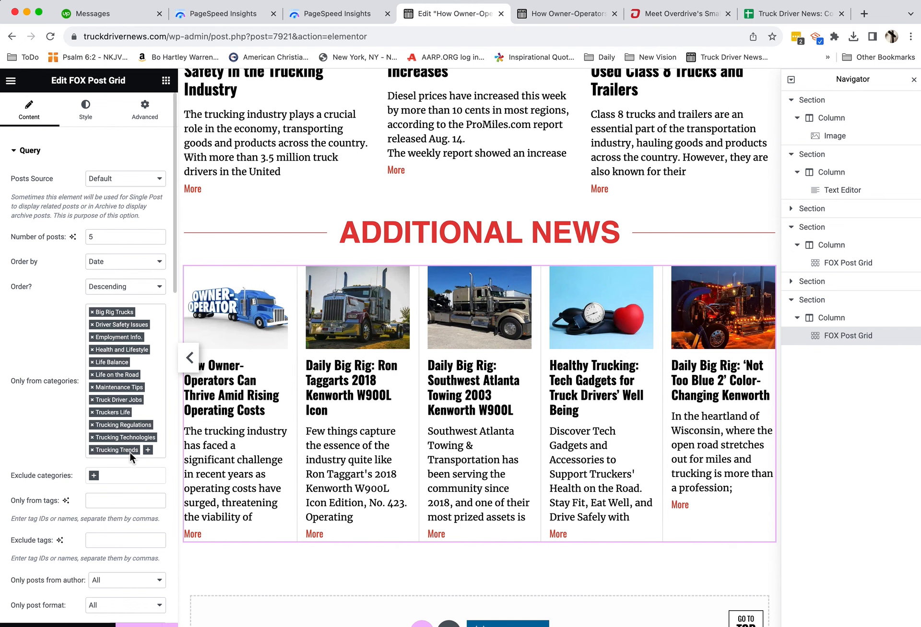
{"action": "left_click", "coordinate": [92, 450]}
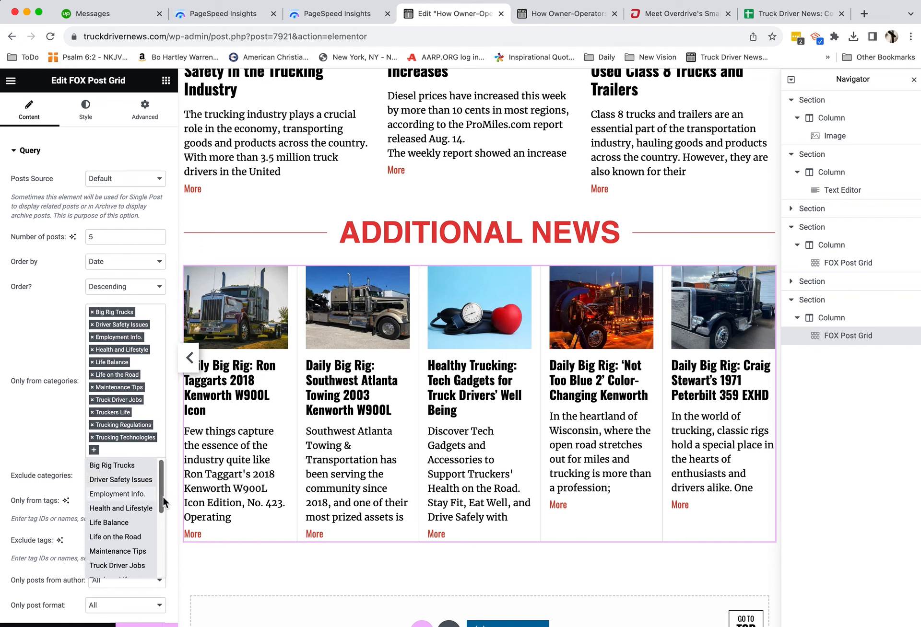
Include the Trucking Companies and Trucking News categories in the Additional News post grid.
{"action": "left_click_drag", "start_coordinate": [163, 497], "coordinate": [166, 553]}
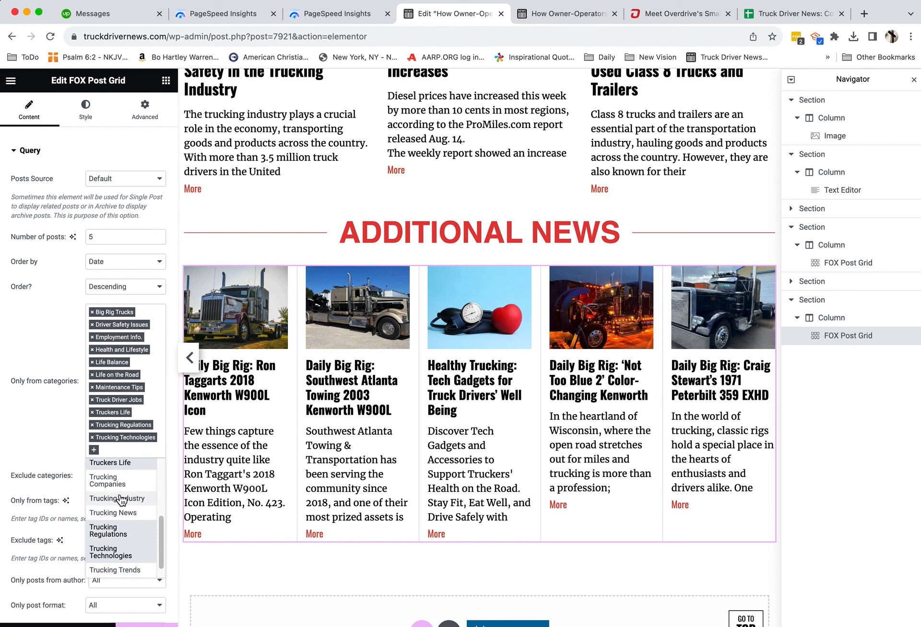
{"action": "left_click", "coordinate": [111, 481]}
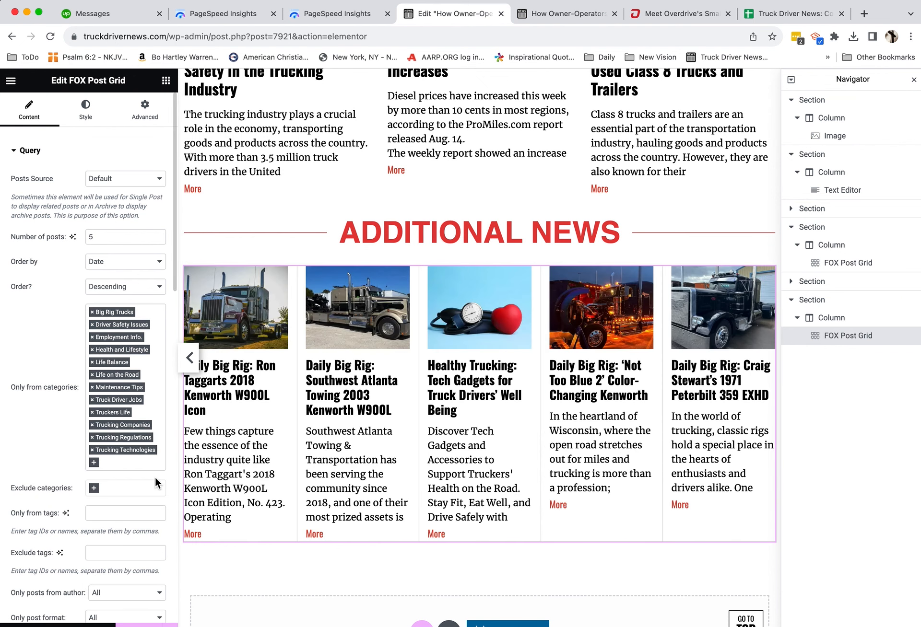
{"action": "left_click", "coordinate": [99, 463]}
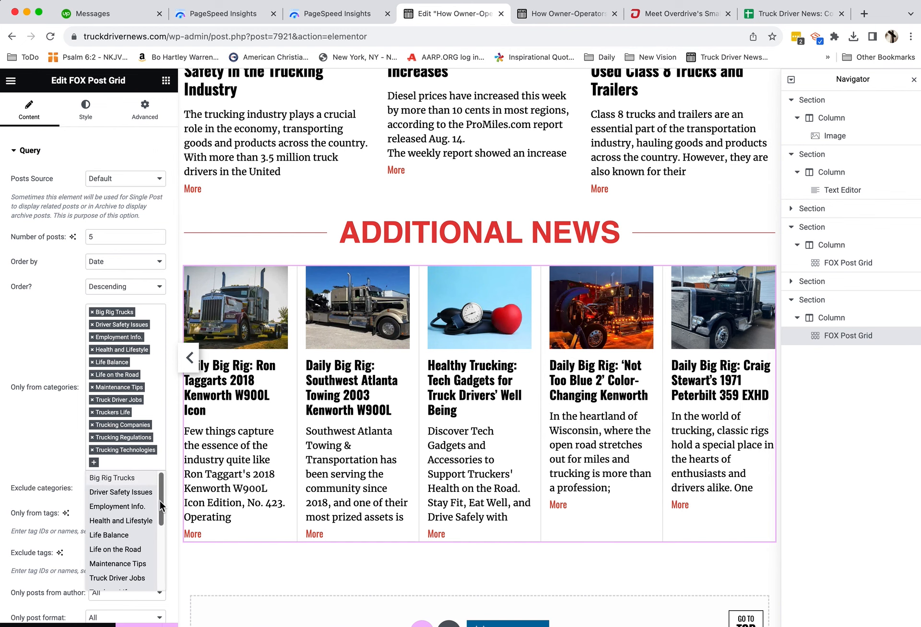
{"action": "left_click_drag", "start_coordinate": [162, 506], "coordinate": [165, 549]}
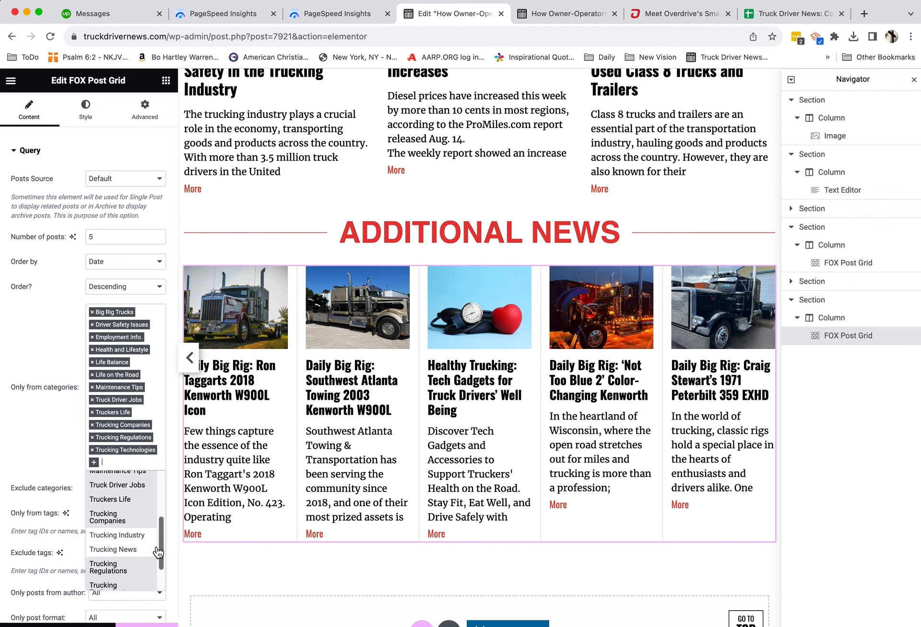
{"action": "left_click", "coordinate": [137, 552]}
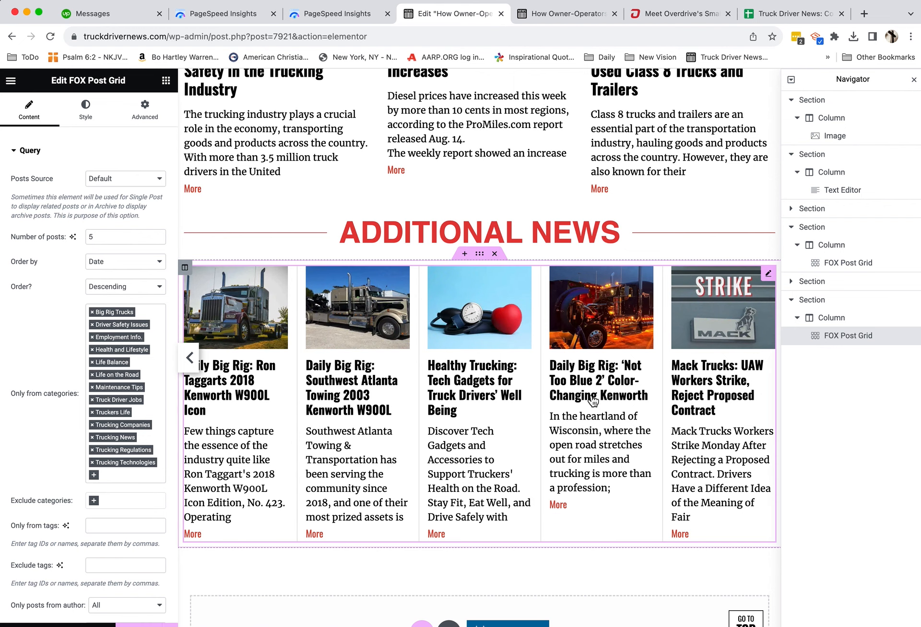
Review the page from the footer back up through the news grid and article text to the article heading.
{"action": "scroll", "coordinate": [594, 400], "scroll_direction": "down", "scroll_amount": 7}
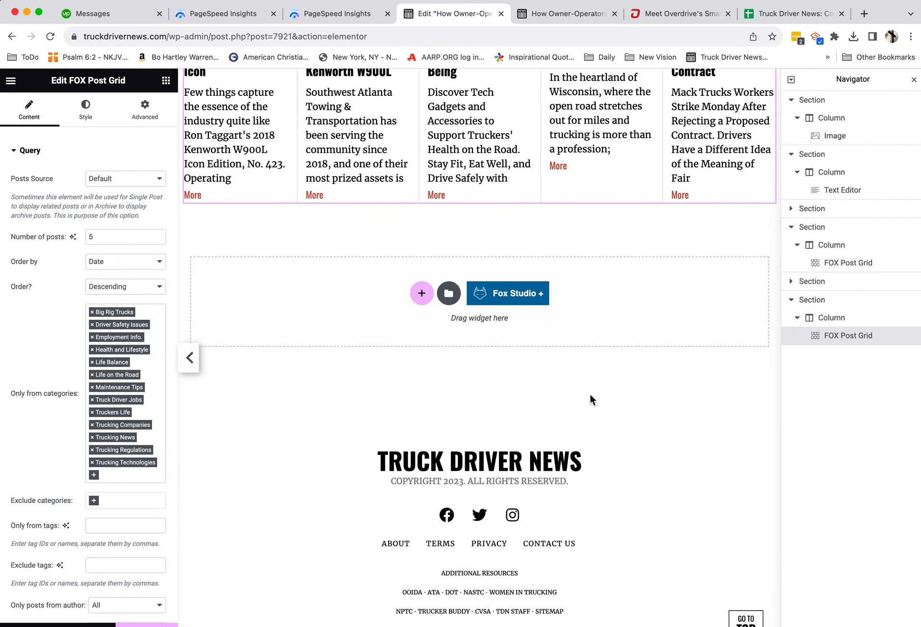
{"action": "scroll", "coordinate": [590, 401], "scroll_direction": "up", "scroll_amount": 11}
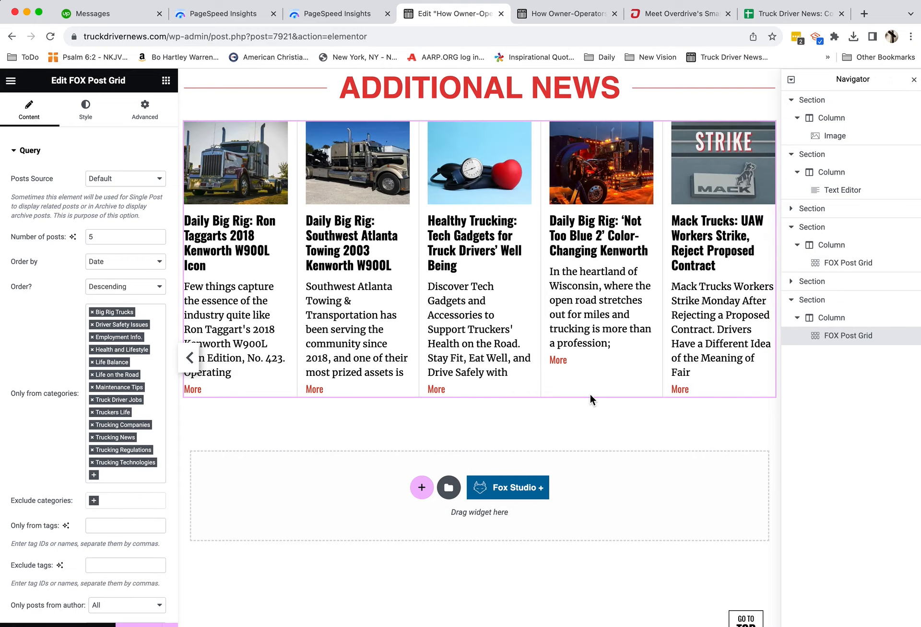
{"action": "scroll", "coordinate": [590, 395], "scroll_direction": "up", "scroll_amount": 13}
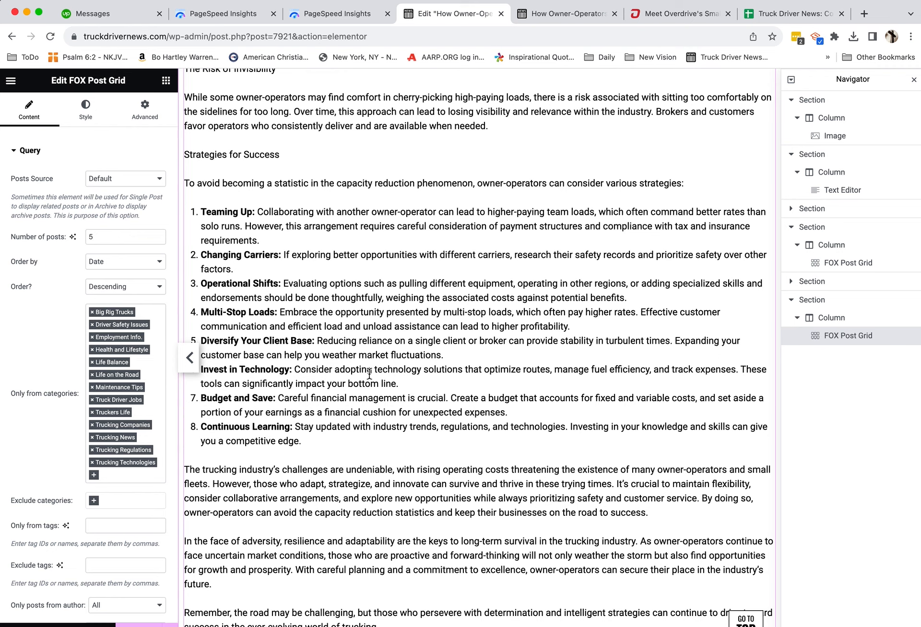
{"action": "scroll", "coordinate": [369, 374], "scroll_direction": "up", "scroll_amount": 1}
{"action": "scroll", "coordinate": [370, 374], "scroll_direction": "up", "scroll_amount": 2}
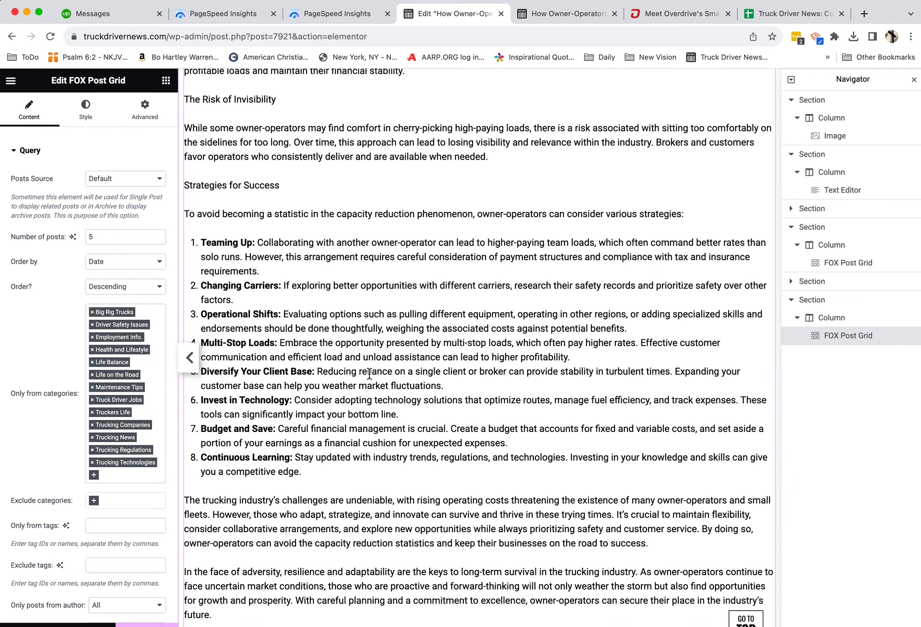
{"action": "scroll", "coordinate": [369, 374], "scroll_direction": "up", "scroll_amount": 7}
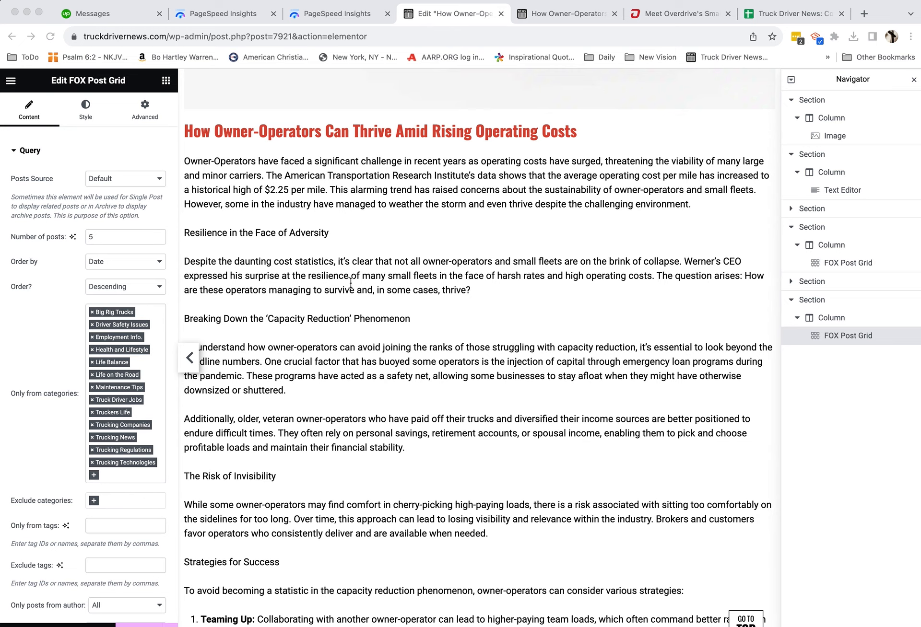
{"action": "left_click", "coordinate": [229, 183]}
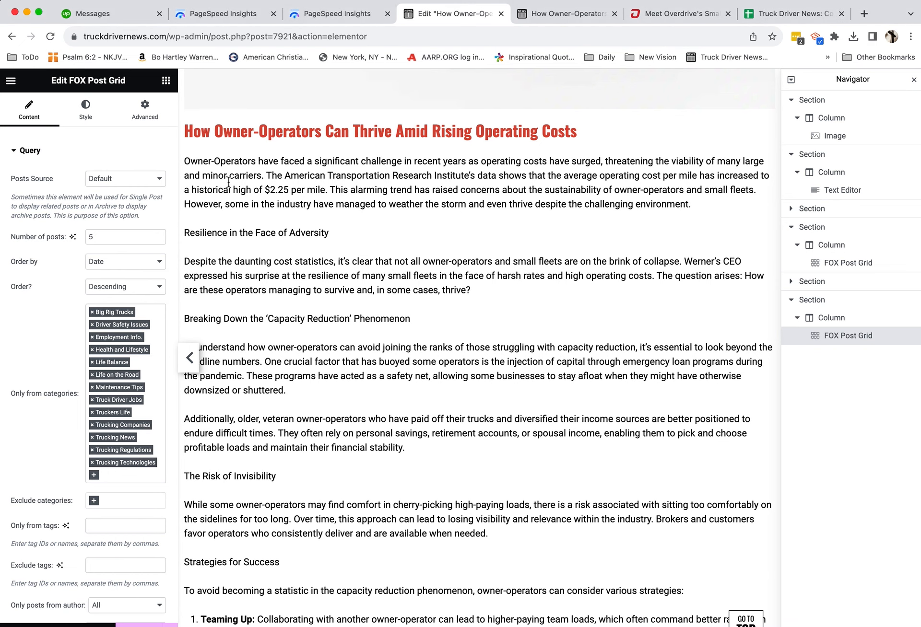
{"action": "left_click", "coordinate": [233, 165]}
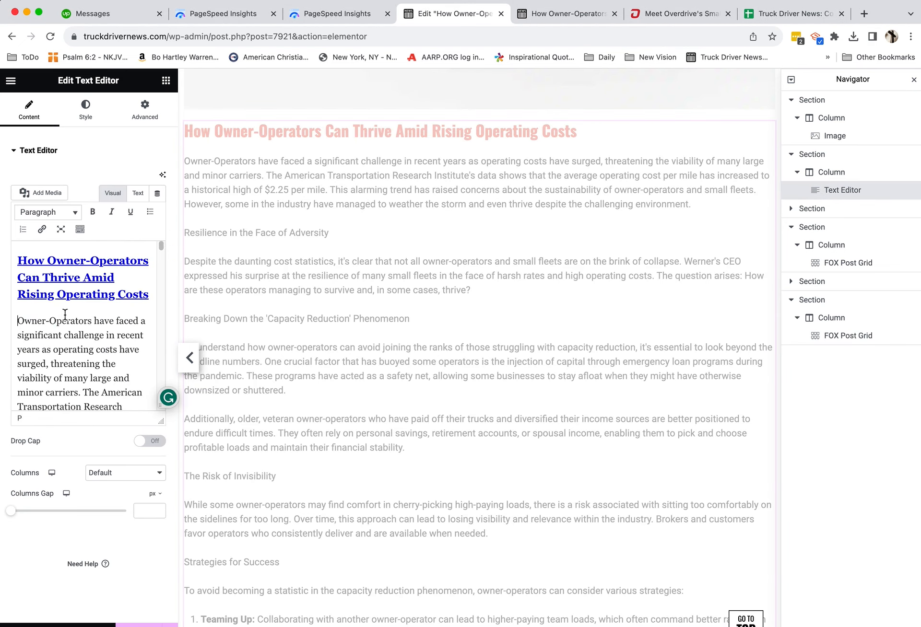
{"action": "left_click_drag", "start_coordinate": [19, 324], "coordinate": [93, 321]}
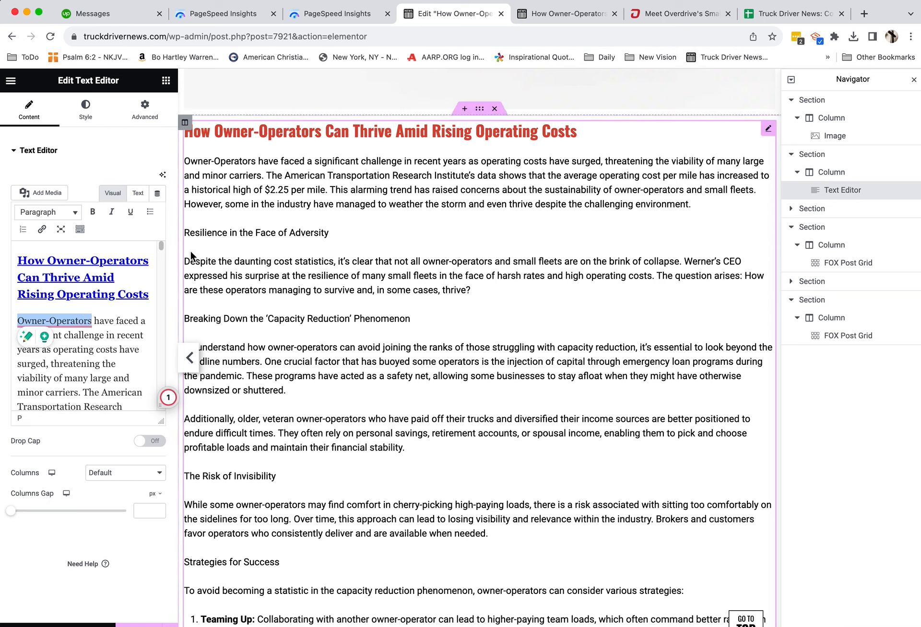
{"action": "left_click", "coordinate": [41, 230]}
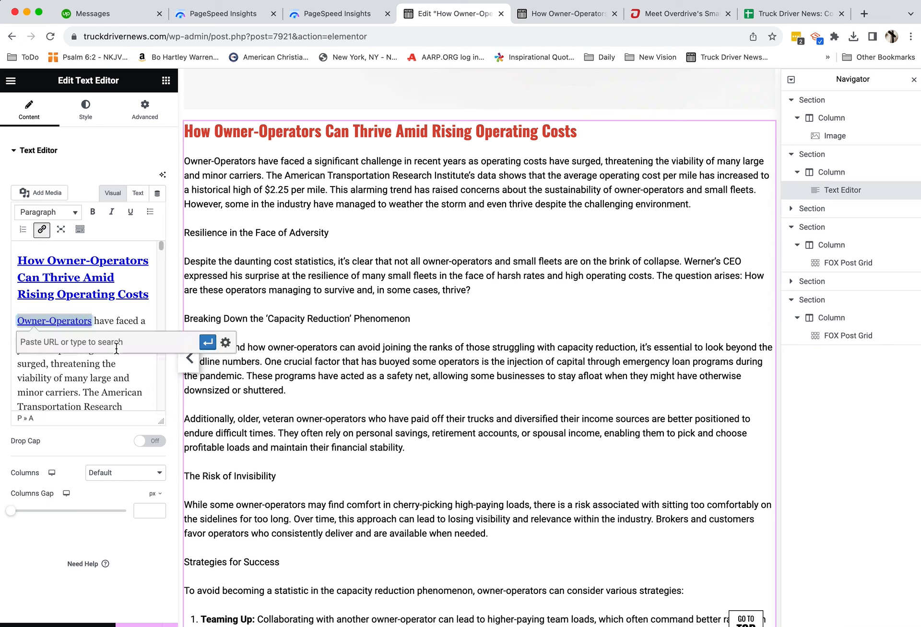
{"action": "type", "text": "https://en.wikipedia.org/wiki/Owner-operator"}
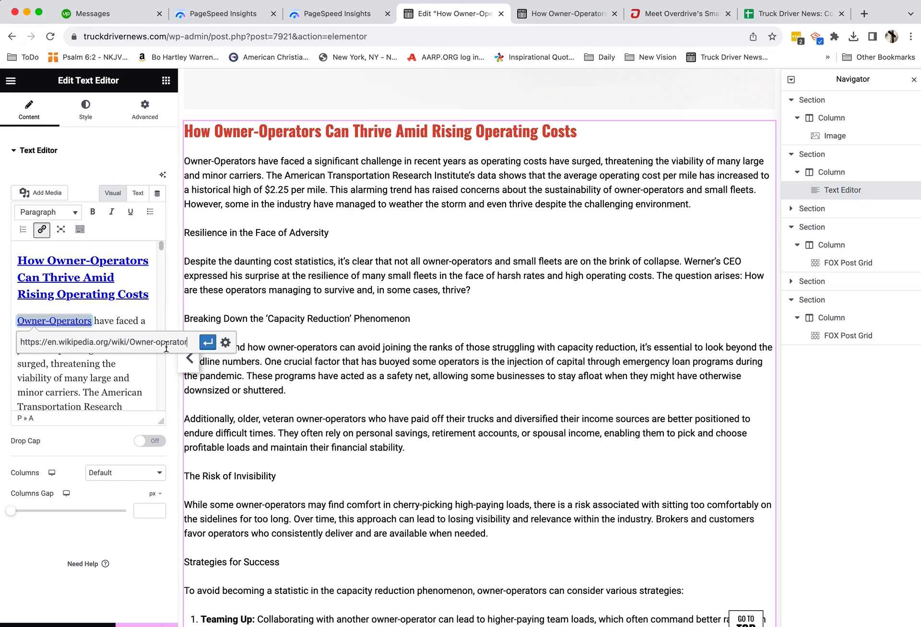
{"action": "left_click", "coordinate": [208, 342]}
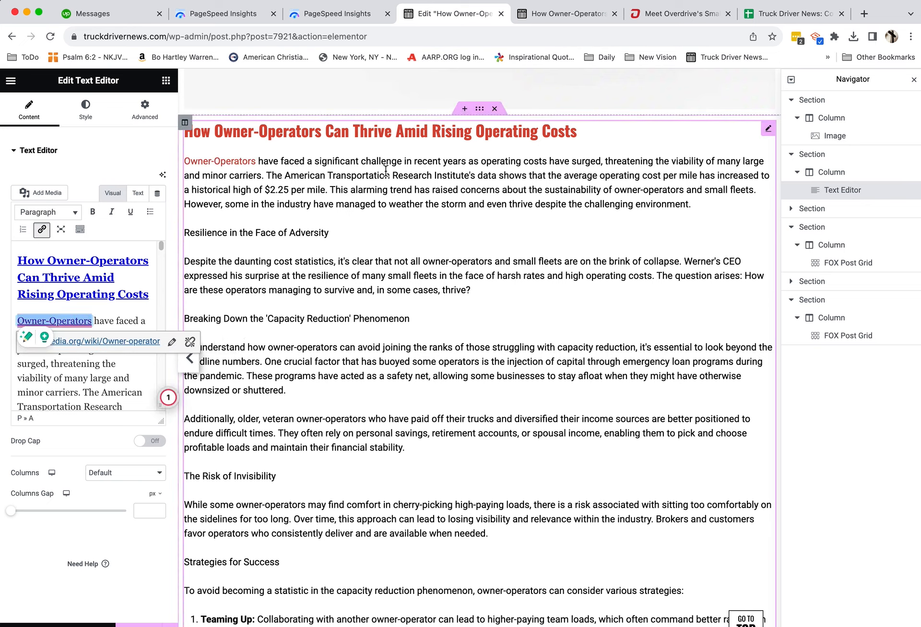
{"action": "scroll", "coordinate": [539, 235], "scroll_direction": "down", "scroll_amount": 20}
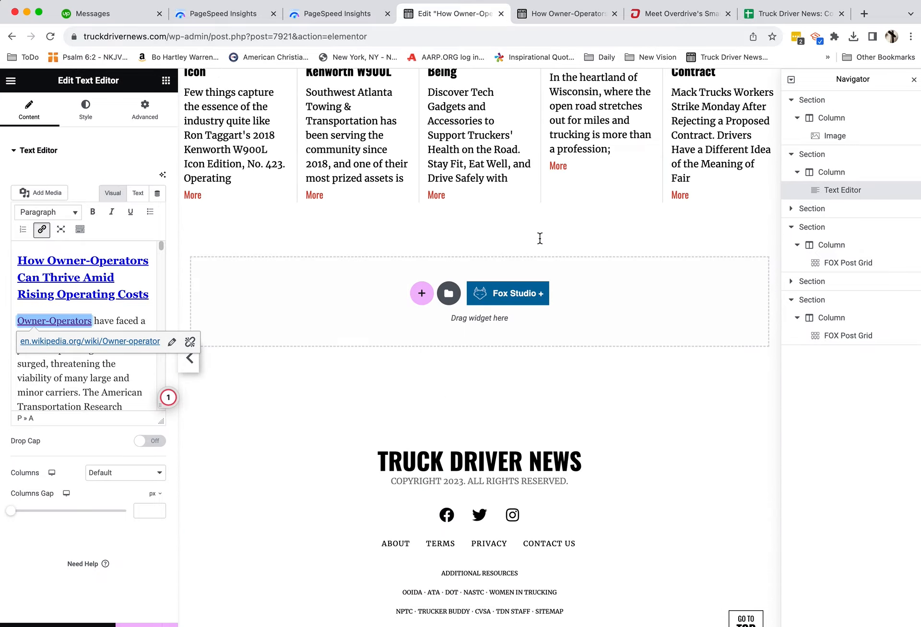
{"action": "scroll", "coordinate": [539, 238], "scroll_direction": "up", "scroll_amount": 20}
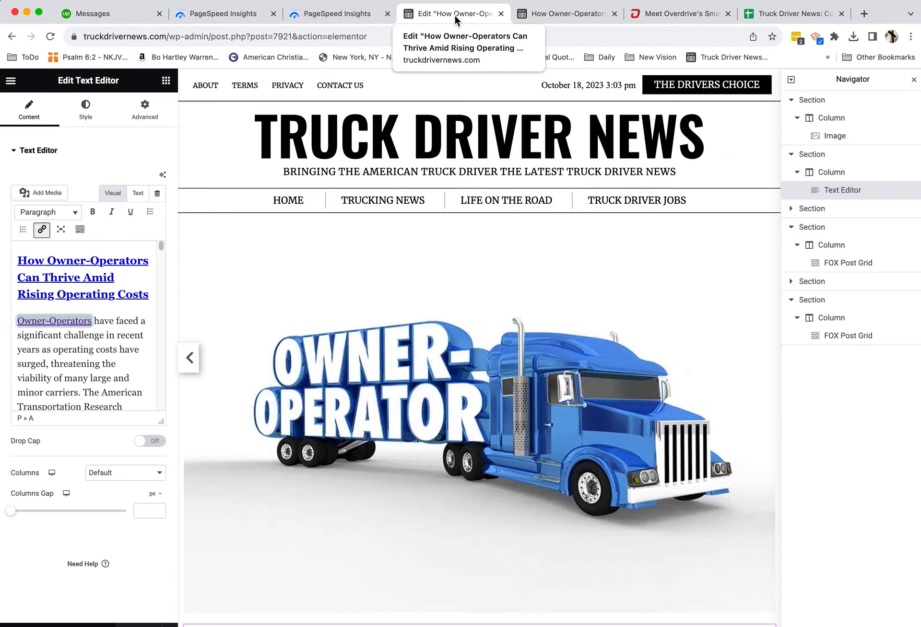
Replace the article preview with the truckdrivernews.com home page and check the lead story there.
{"action": "left_click", "coordinate": [554, 13]}
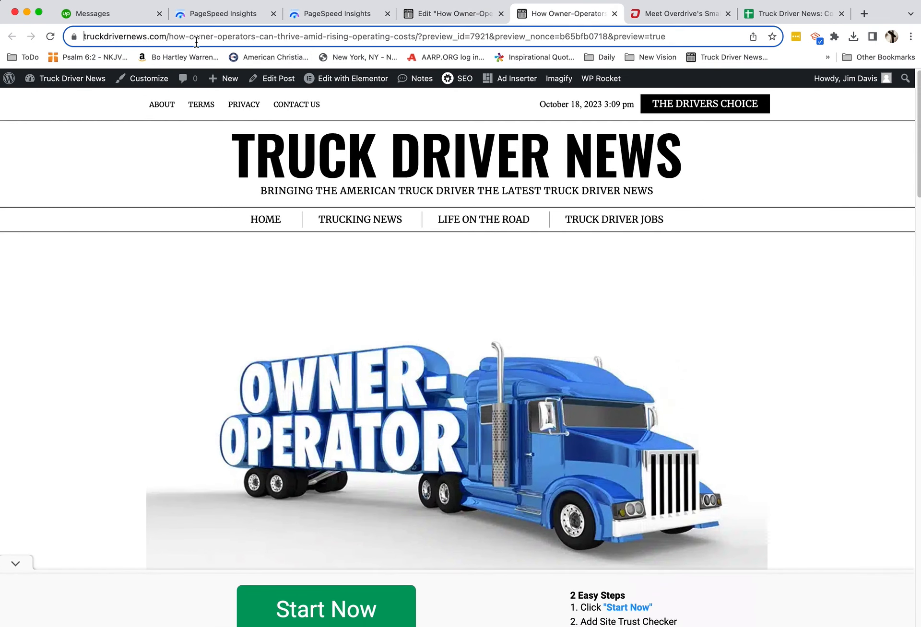
{"action": "left_click", "coordinate": [169, 37]}
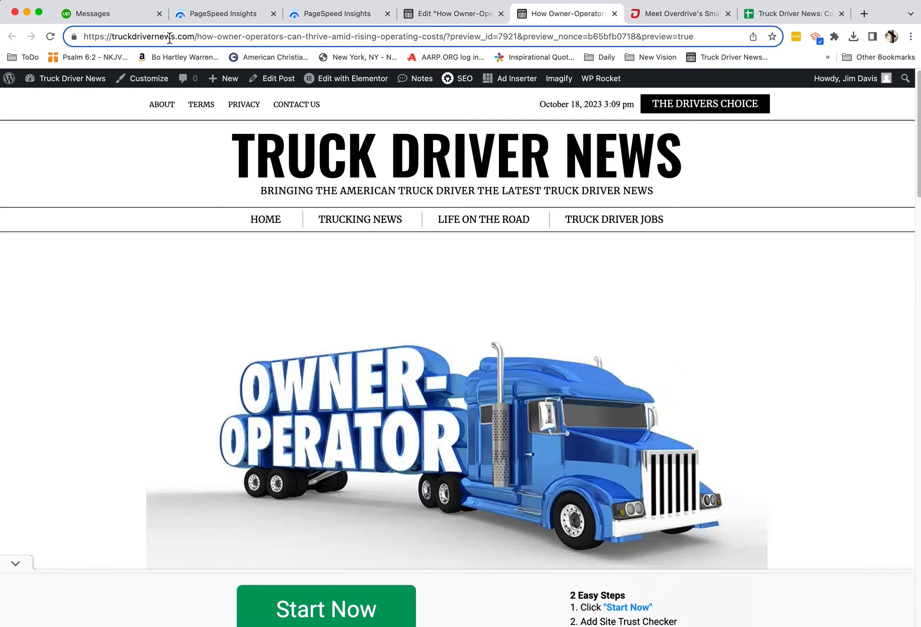
{"action": "left_click_drag", "start_coordinate": [198, 38], "coordinate": [743, 42]}
{"action": "key", "text": "BackSpace"}
{"action": "key", "text": "Return"}
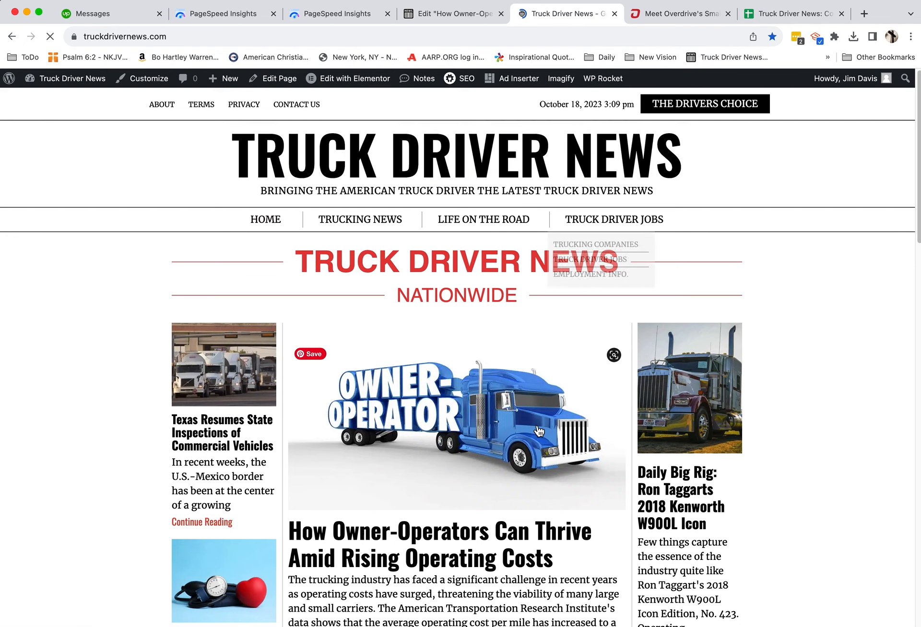
{"action": "scroll", "coordinate": [527, 431], "scroll_direction": "down", "scroll_amount": 2}
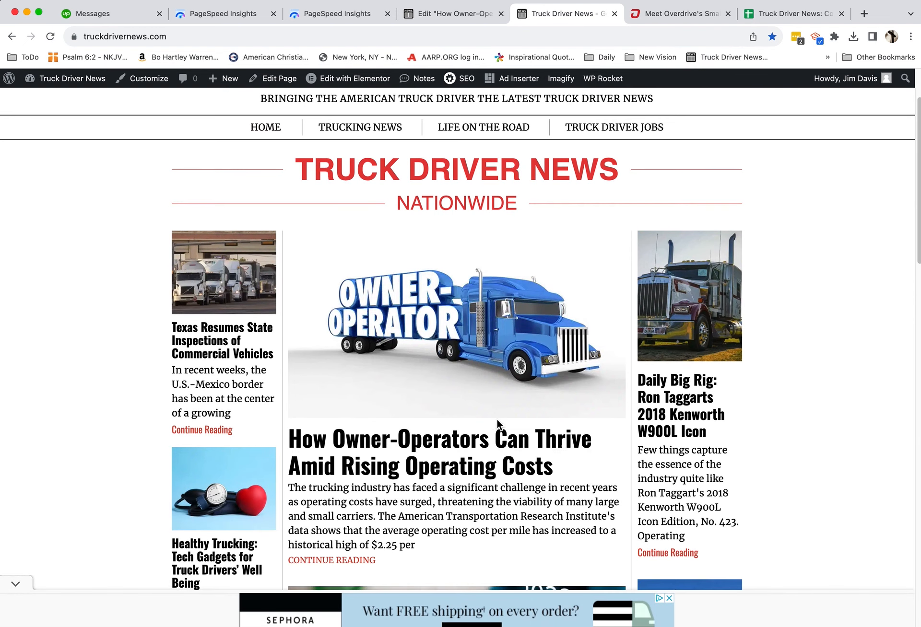
{"action": "scroll", "coordinate": [481, 289], "scroll_direction": "up", "scroll_amount": 2}
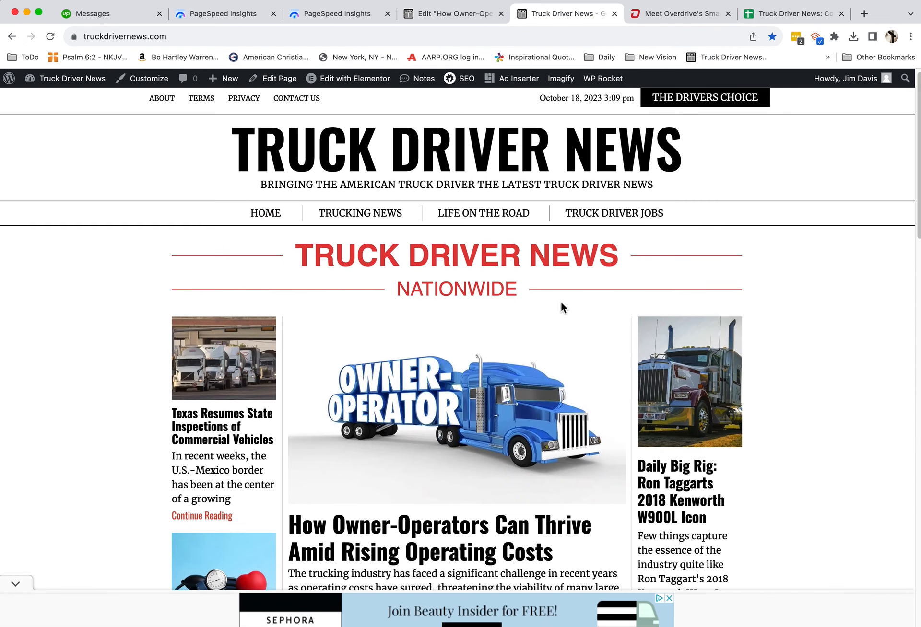
Go to the Trends page under Trucking News and open the owner-operators article from it.
{"action": "mouse_move", "coordinate": [422, 222]}
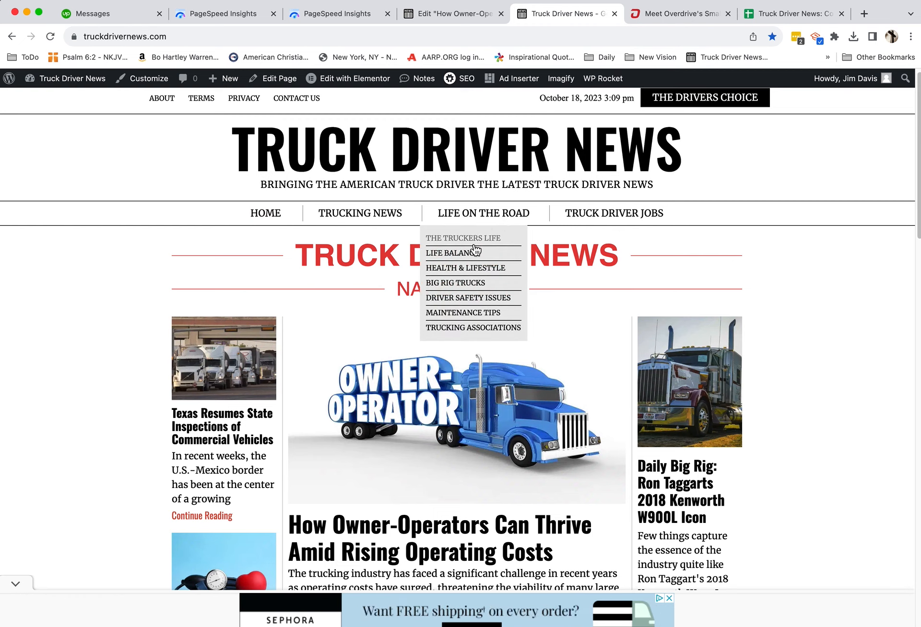
{"action": "mouse_move", "coordinate": [360, 211]}
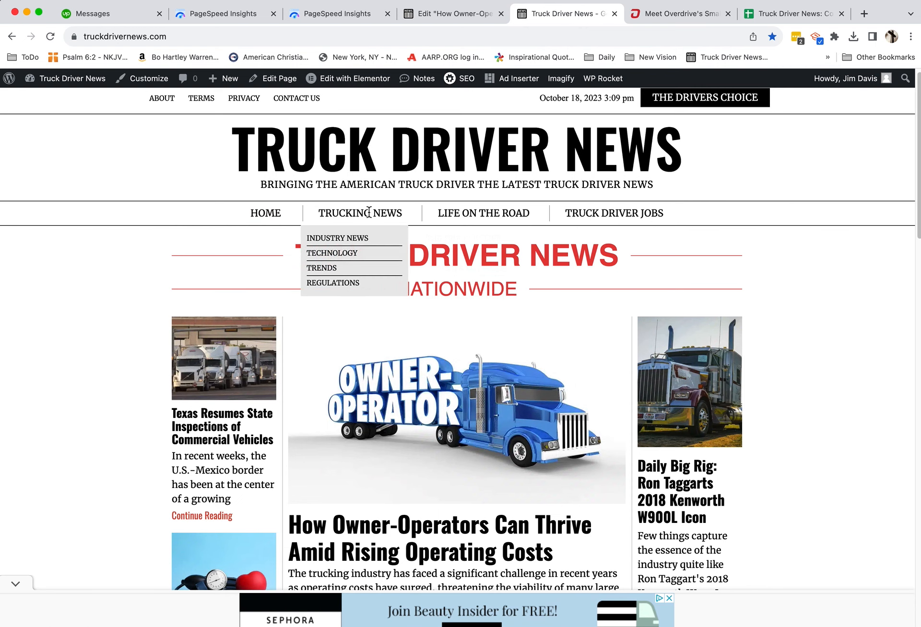
{"action": "left_click", "coordinate": [309, 268]}
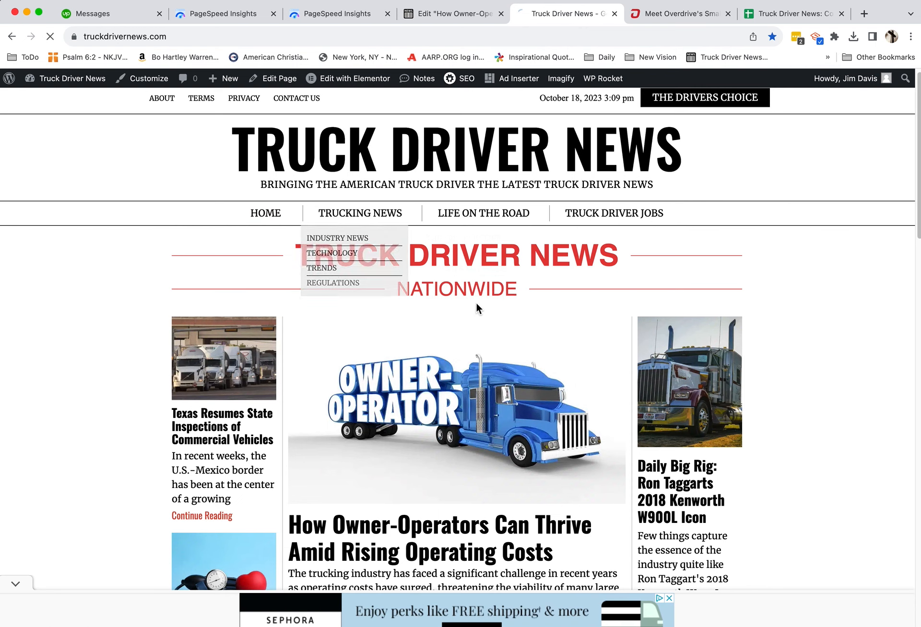
{"action": "scroll", "coordinate": [494, 499], "scroll_direction": "down", "scroll_amount": 2}
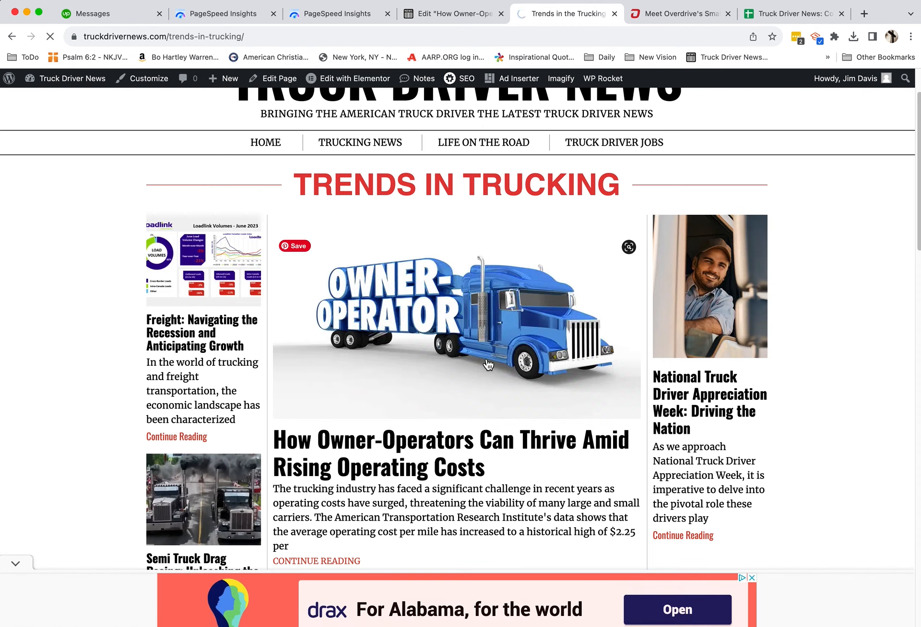
{"action": "left_click", "coordinate": [482, 365]}
Review the live article from its text through the Staff Contributions and news grids to the footer, and return to its header.
{"action": "scroll", "coordinate": [488, 364], "scroll_direction": "down", "scroll_amount": 3}
{"action": "scroll", "coordinate": [488, 365], "scroll_direction": "down", "scroll_amount": 9}
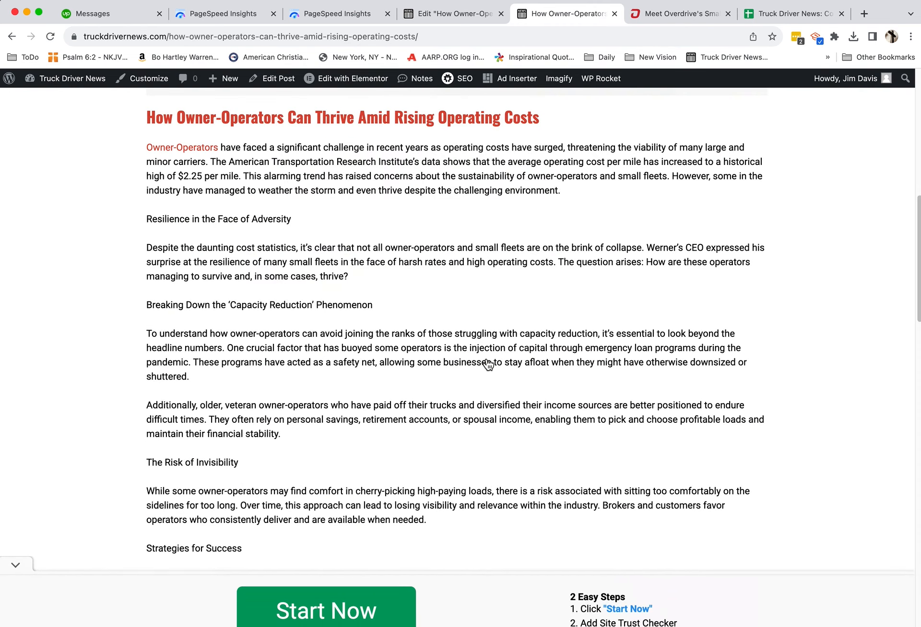
{"action": "scroll", "coordinate": [284, 298], "scroll_direction": "down", "scroll_amount": 10}
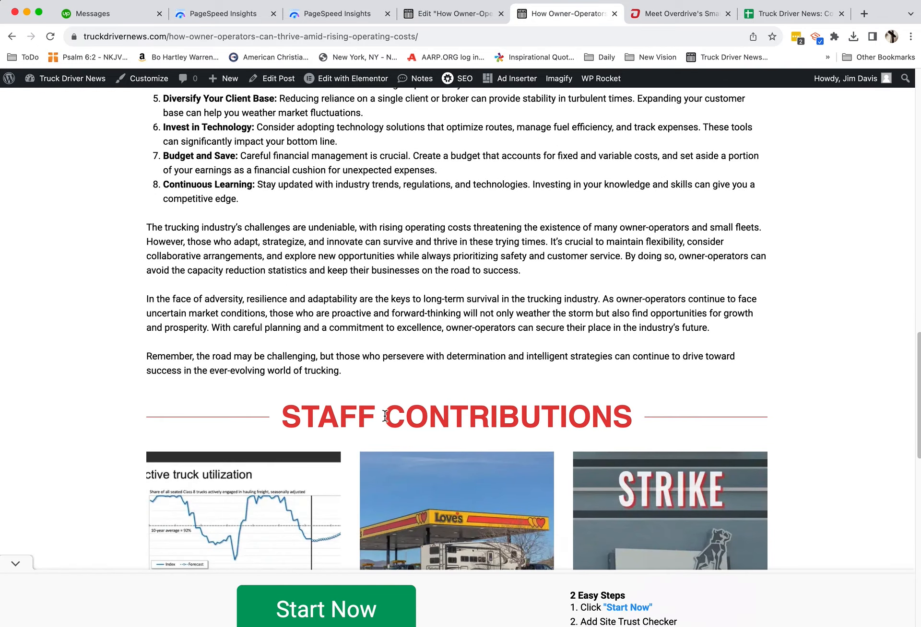
{"action": "scroll", "coordinate": [407, 425], "scroll_direction": "down", "scroll_amount": 5}
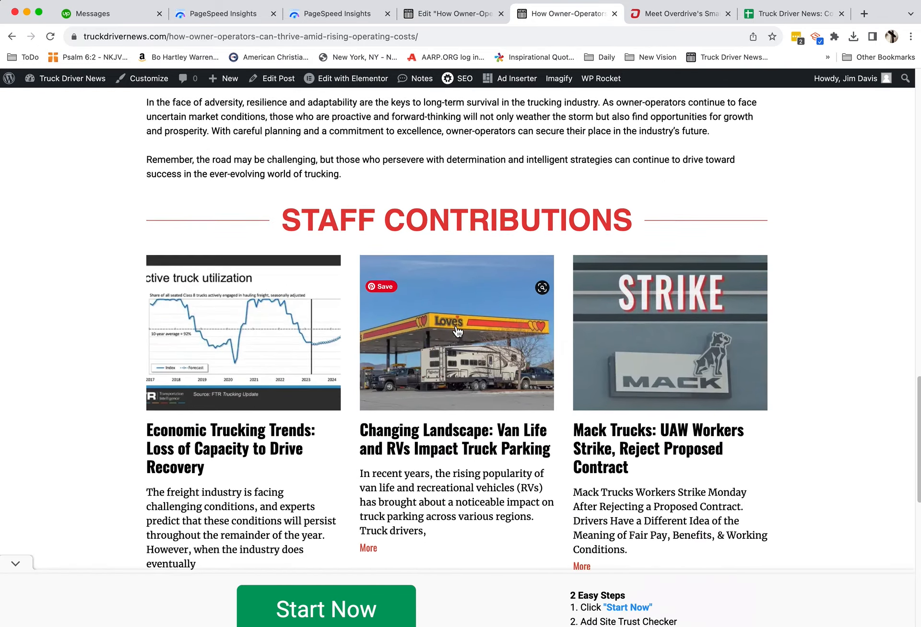
{"action": "scroll", "coordinate": [455, 330], "scroll_direction": "down", "scroll_amount": 5}
{"action": "scroll", "coordinate": [455, 330], "scroll_direction": "down", "scroll_amount": 9}
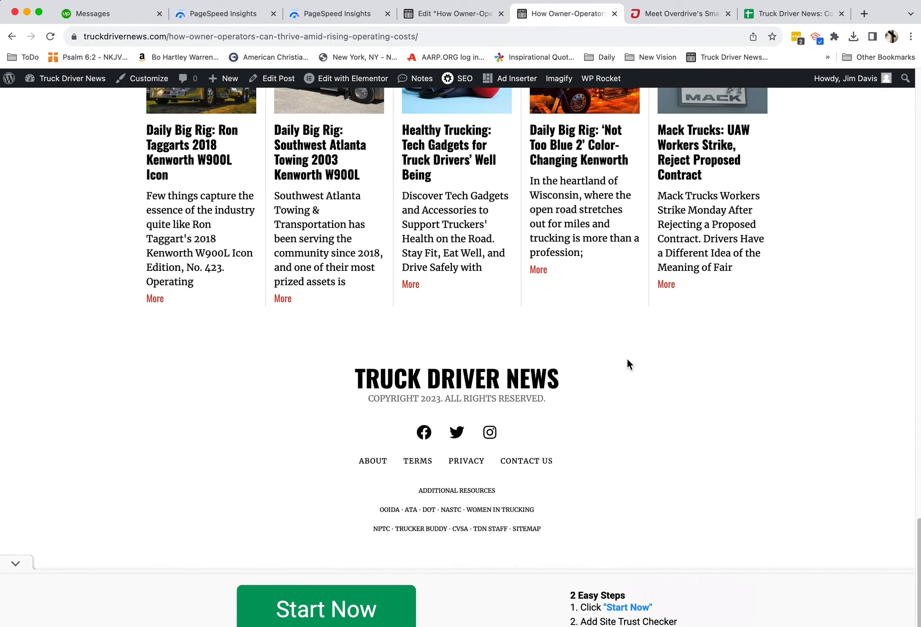
{"action": "scroll", "coordinate": [628, 367], "scroll_direction": "up", "scroll_amount": 20}
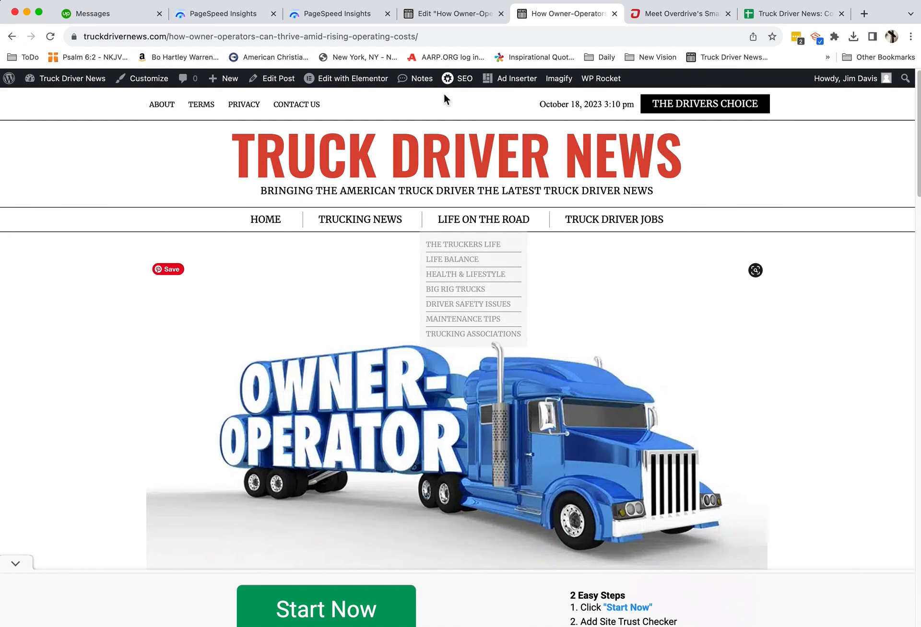
Preview the article in the Elementor editor's mobile view and review it from the header image to the footer.
{"action": "left_click", "coordinate": [438, 13]}
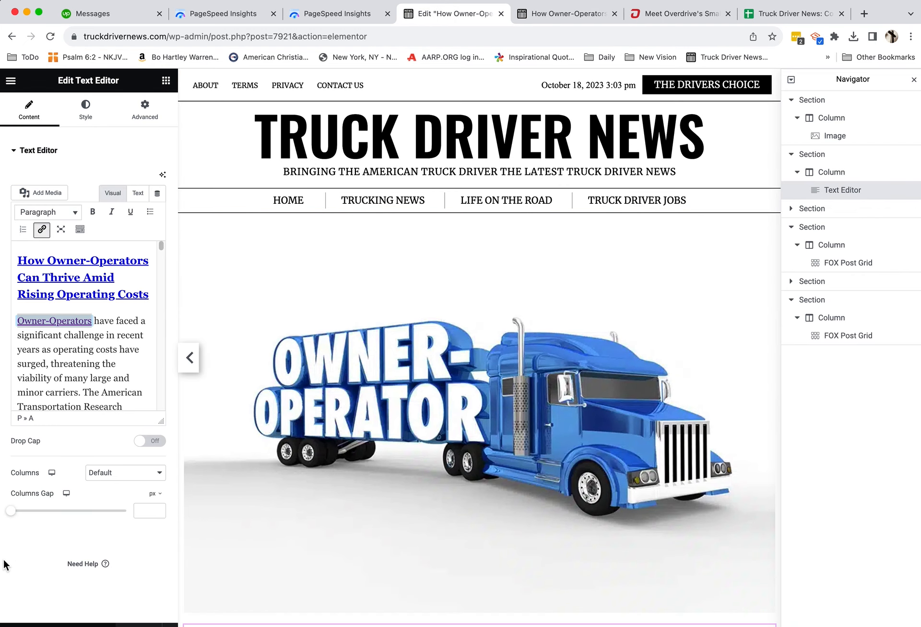
{"action": "left_click", "coordinate": [80, 625]}
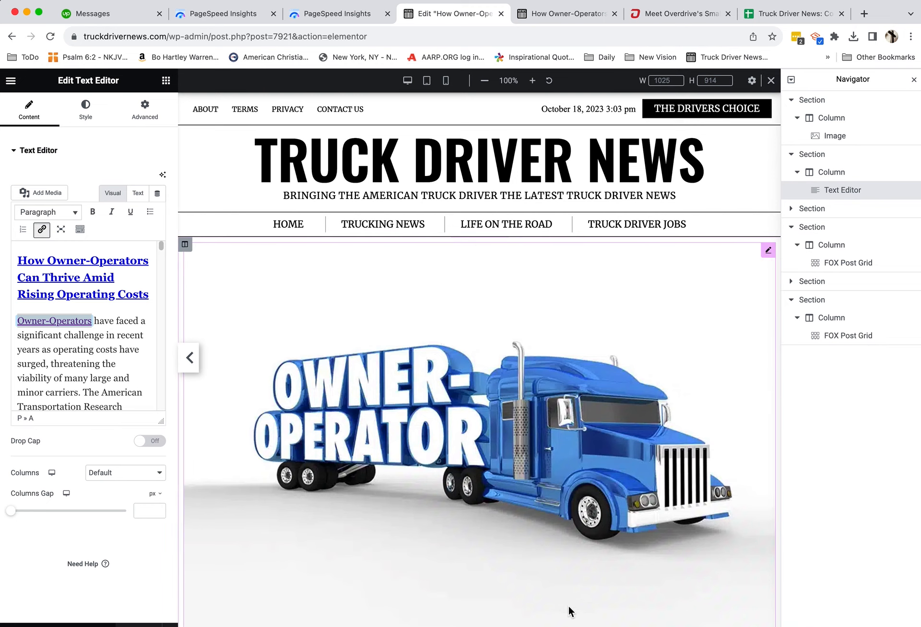
{"action": "left_click", "coordinate": [446, 81]}
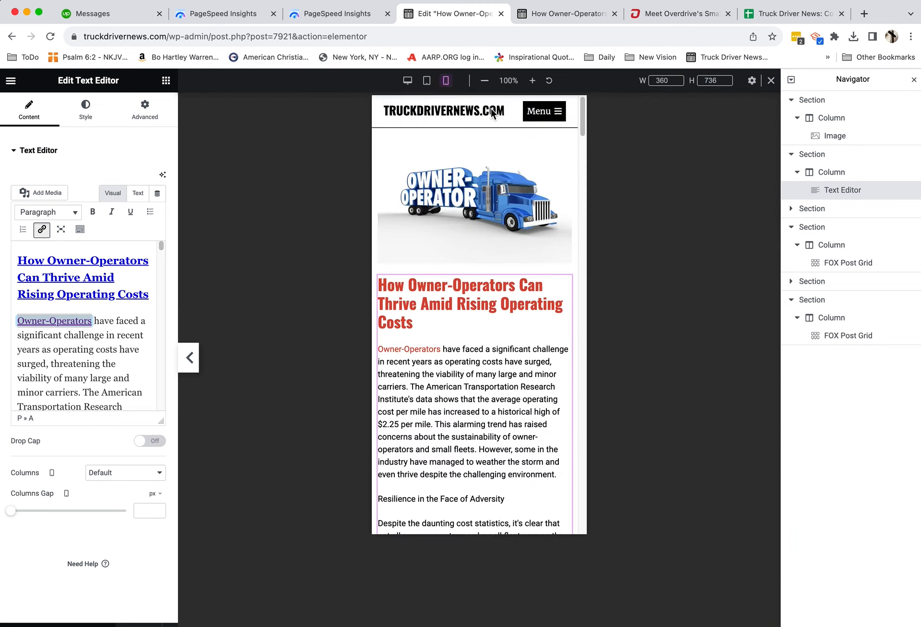
{"action": "scroll", "coordinate": [543, 411], "scroll_direction": "down", "scroll_amount": 5}
{"action": "scroll", "coordinate": [542, 408], "scroll_direction": "down", "scroll_amount": 15}
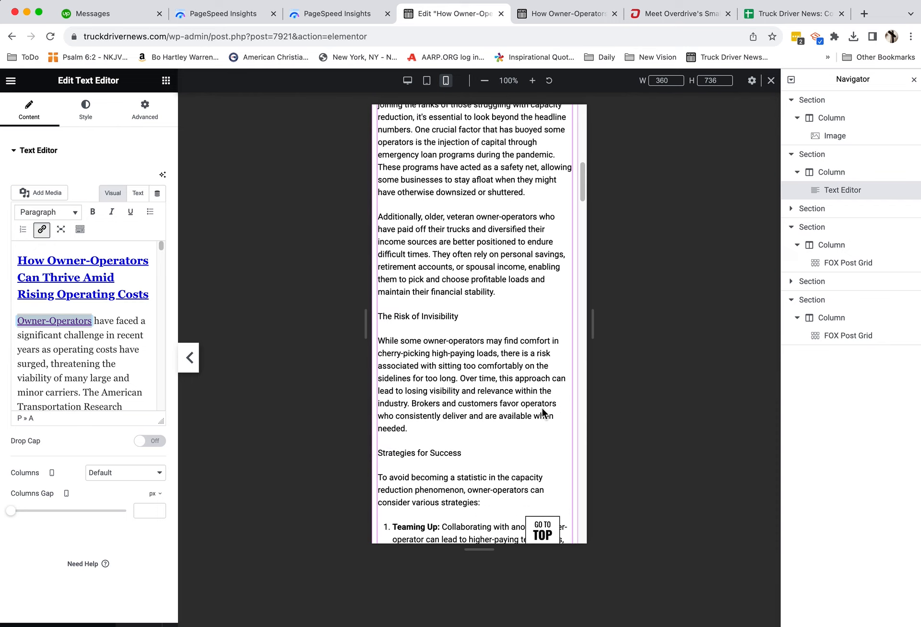
{"action": "scroll", "coordinate": [542, 414], "scroll_direction": "down", "scroll_amount": 15}
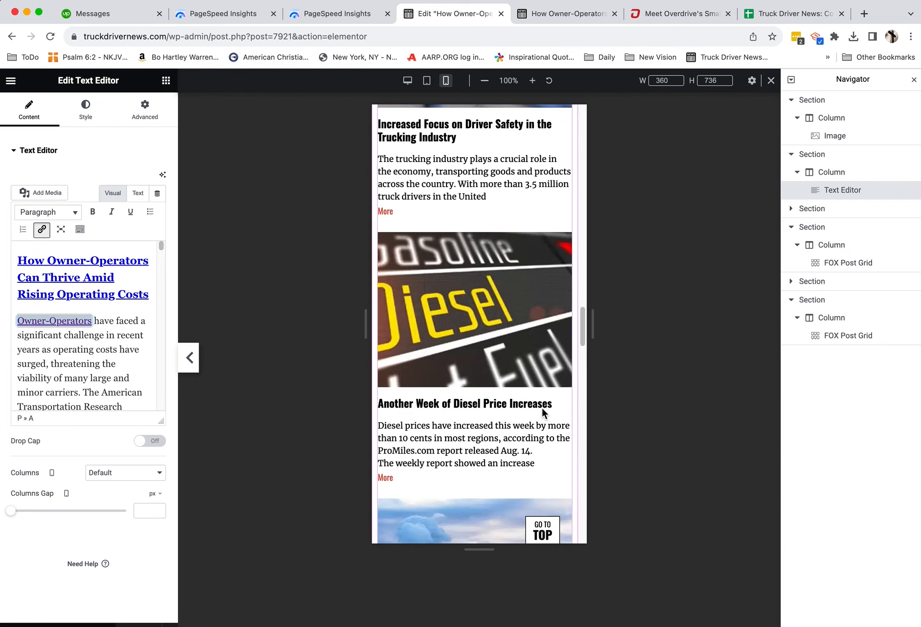
{"action": "scroll", "coordinate": [544, 415], "scroll_direction": "down", "scroll_amount": 15}
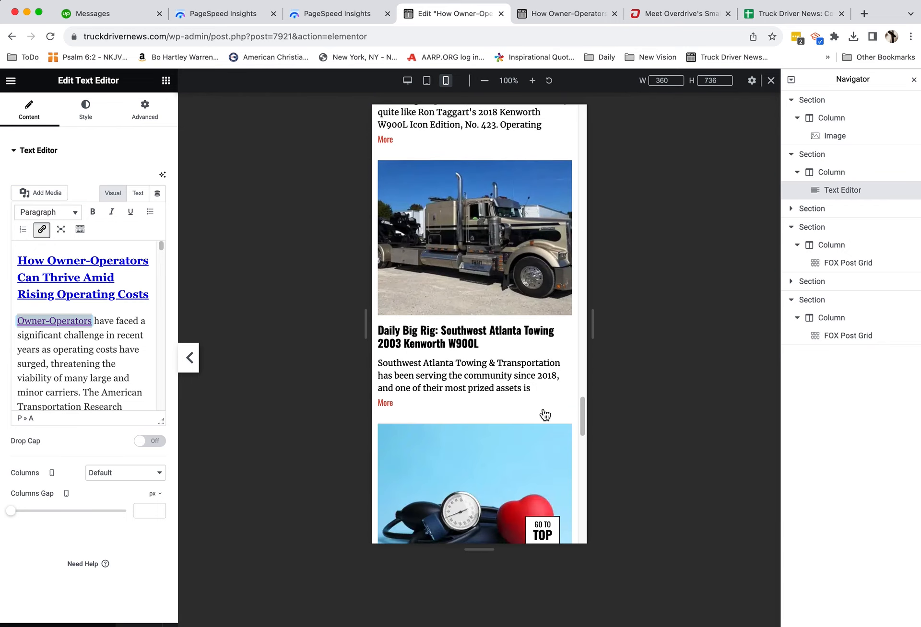
{"action": "scroll", "coordinate": [544, 414], "scroll_direction": "down", "scroll_amount": 3}
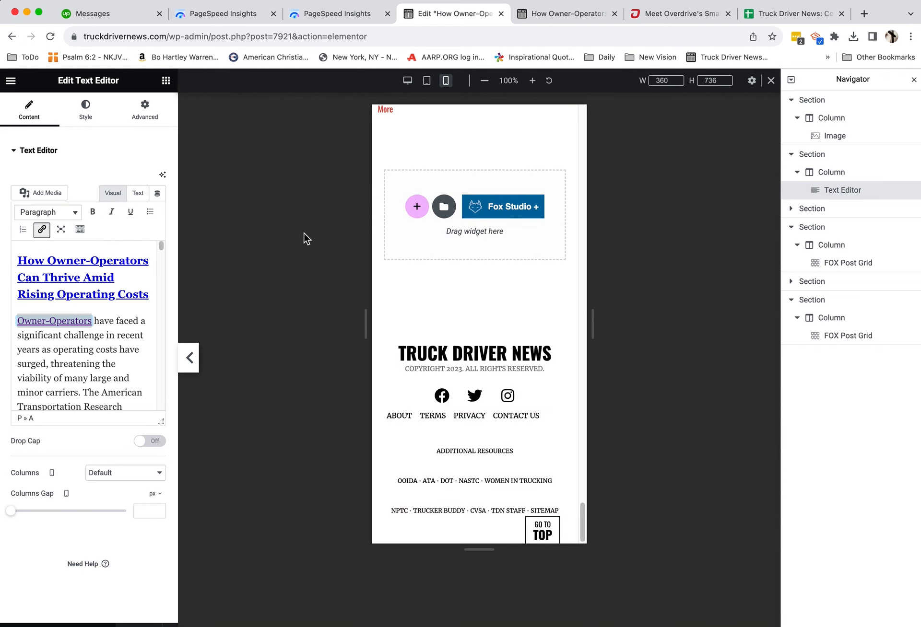
Return to the live site's home page and review the lead stories, Staff Contributions and Additional News sections down to the footer.
{"action": "left_click", "coordinate": [572, 16]}
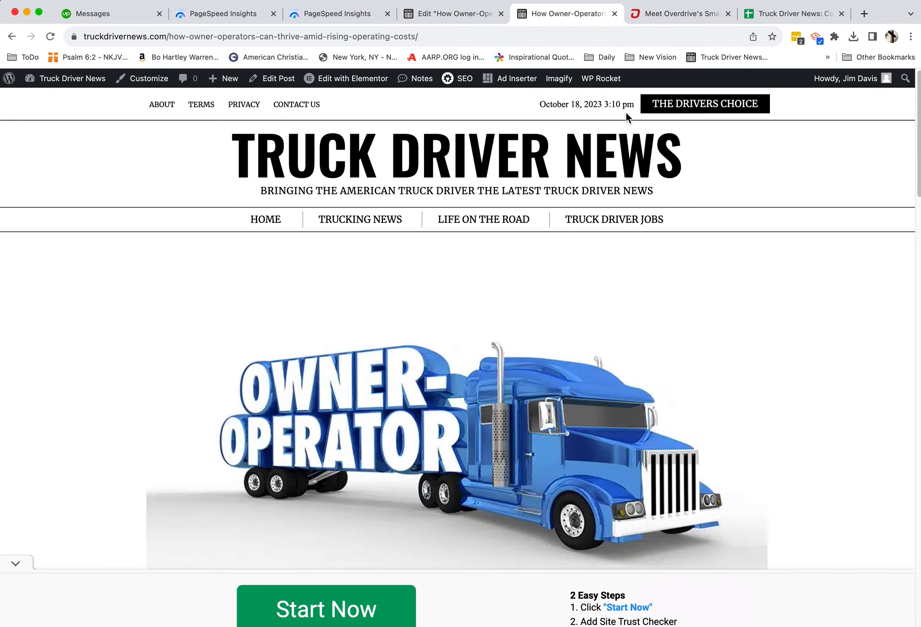
{"action": "left_click", "coordinate": [281, 222]}
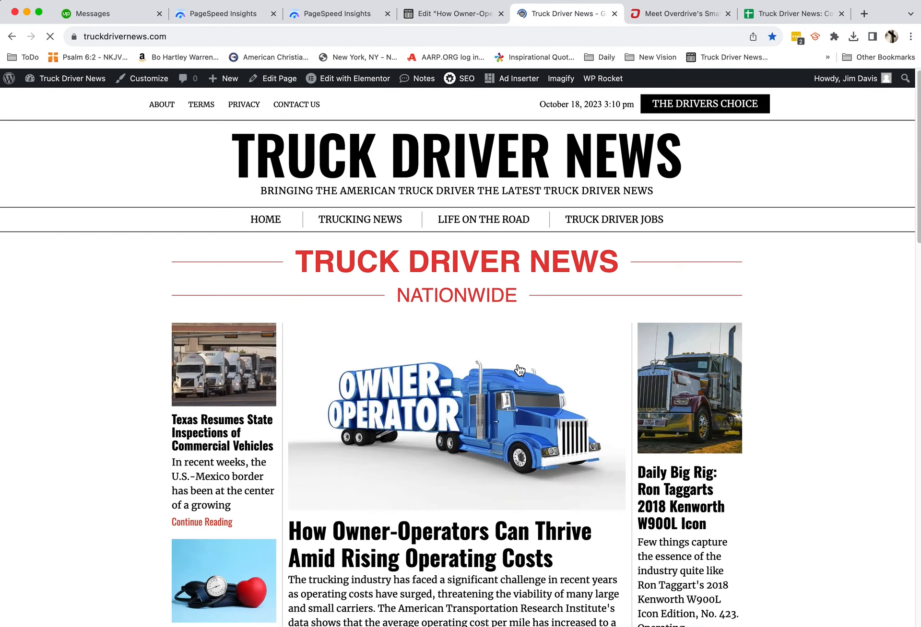
{"action": "scroll", "coordinate": [574, 512], "scroll_direction": "down", "scroll_amount": 6}
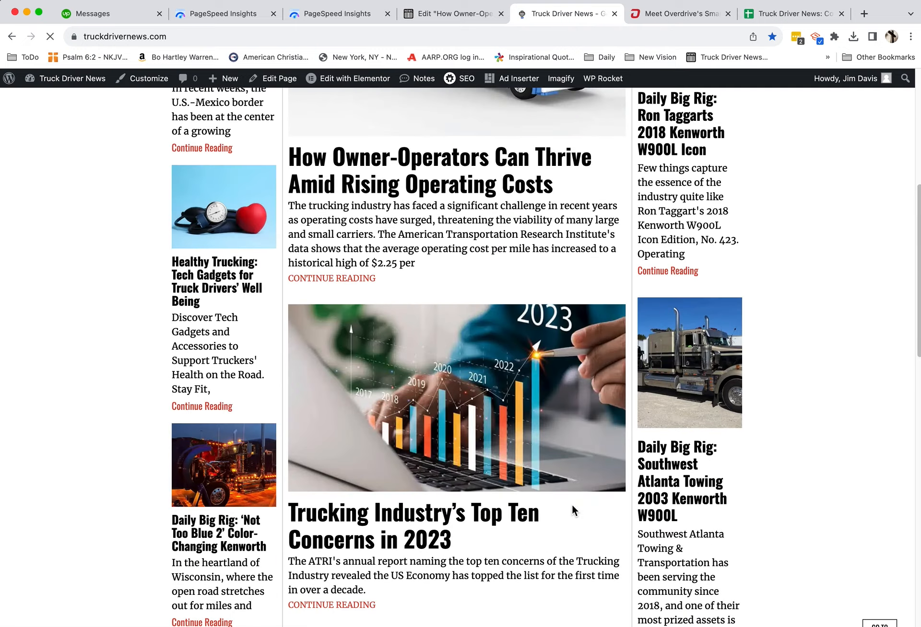
{"action": "scroll", "coordinate": [572, 503], "scroll_direction": "down", "scroll_amount": 4}
{"action": "scroll", "coordinate": [534, 448], "scroll_direction": "down", "scroll_amount": 2}
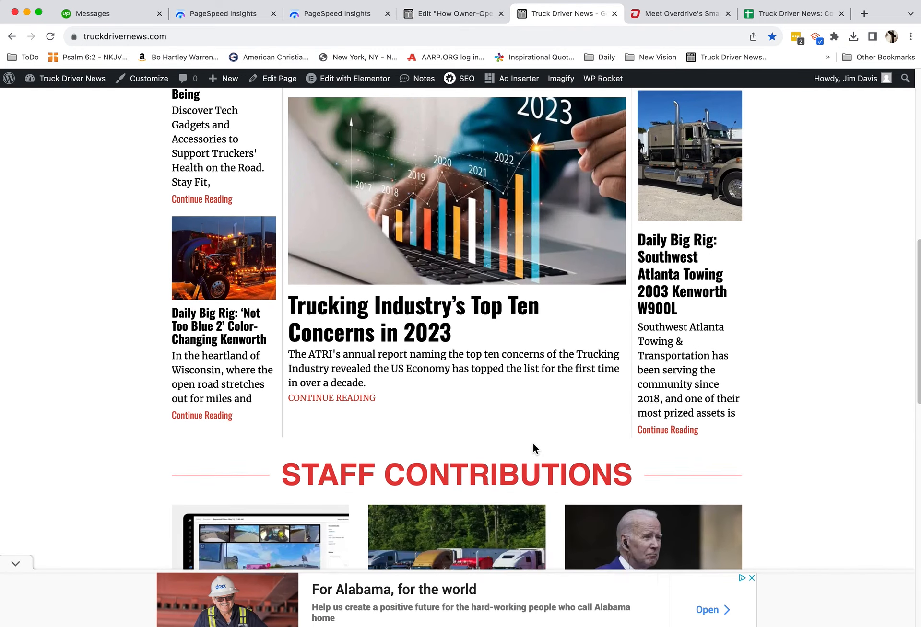
{"action": "scroll", "coordinate": [504, 329], "scroll_direction": "down", "scroll_amount": 2}
{"action": "scroll", "coordinate": [503, 326], "scroll_direction": "down", "scroll_amount": 4}
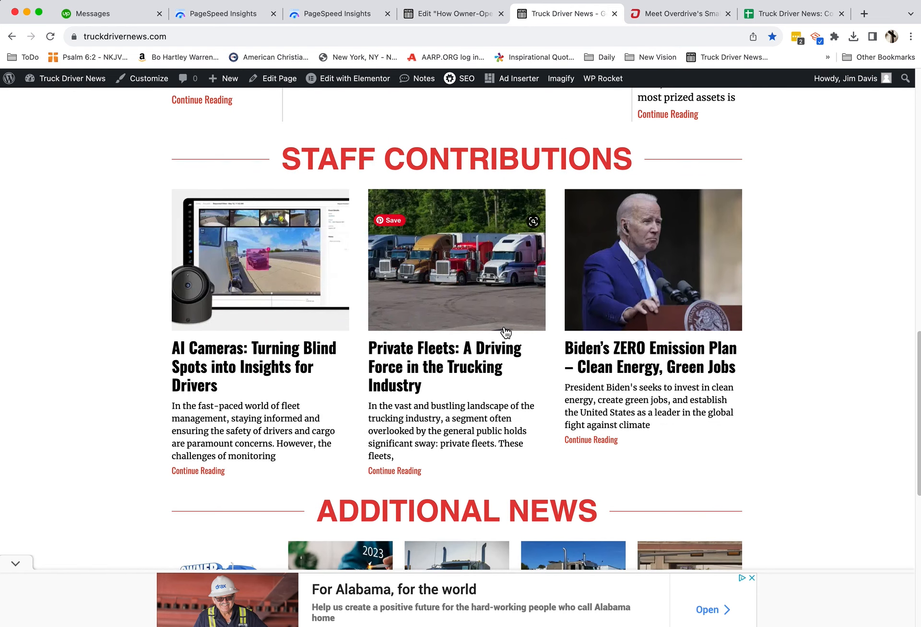
{"action": "scroll", "coordinate": [503, 326], "scroll_direction": "down", "scroll_amount": 3}
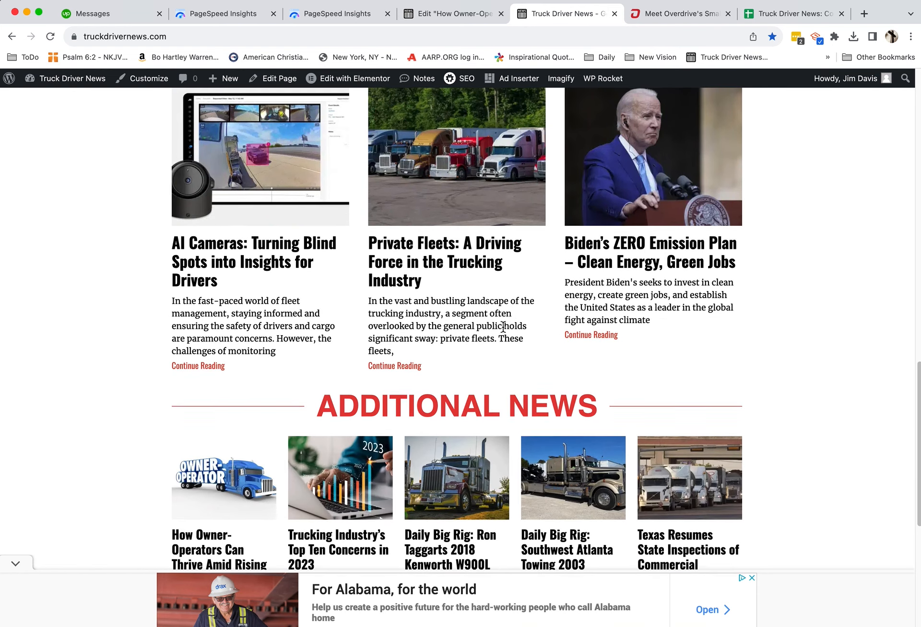
{"action": "scroll", "coordinate": [503, 327], "scroll_direction": "down", "scroll_amount": 5}
{"action": "scroll", "coordinate": [501, 323], "scroll_direction": "down", "scroll_amount": 4}
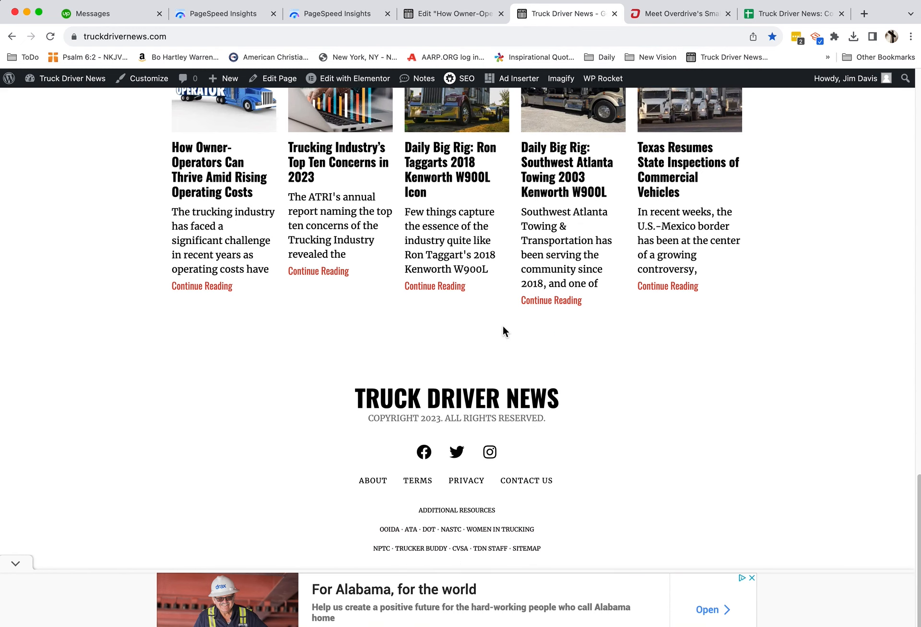
{"action": "scroll", "coordinate": [747, 234], "scroll_direction": "up", "scroll_amount": 15}
{"action": "scroll", "coordinate": [747, 234], "scroll_direction": "up", "scroll_amount": 10}
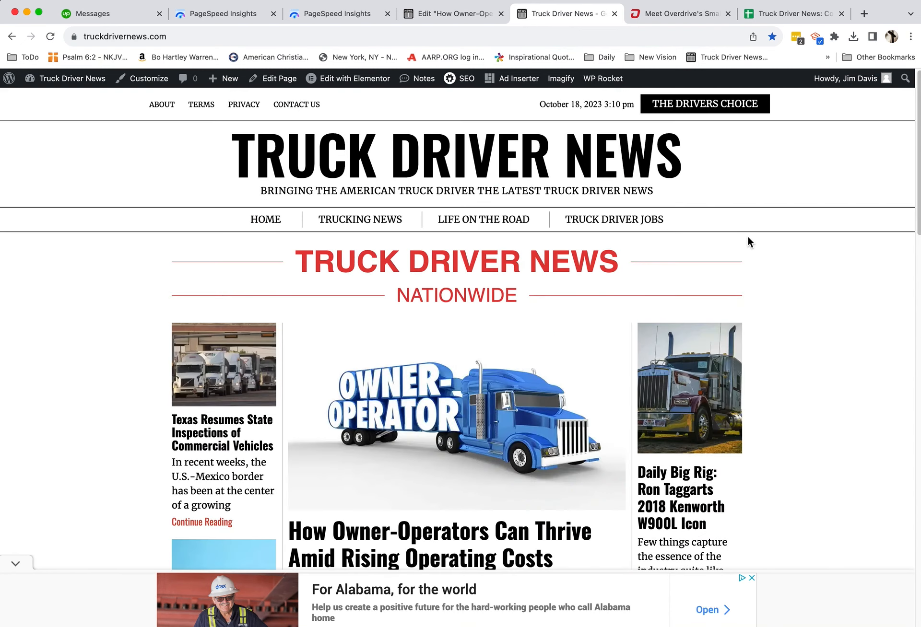